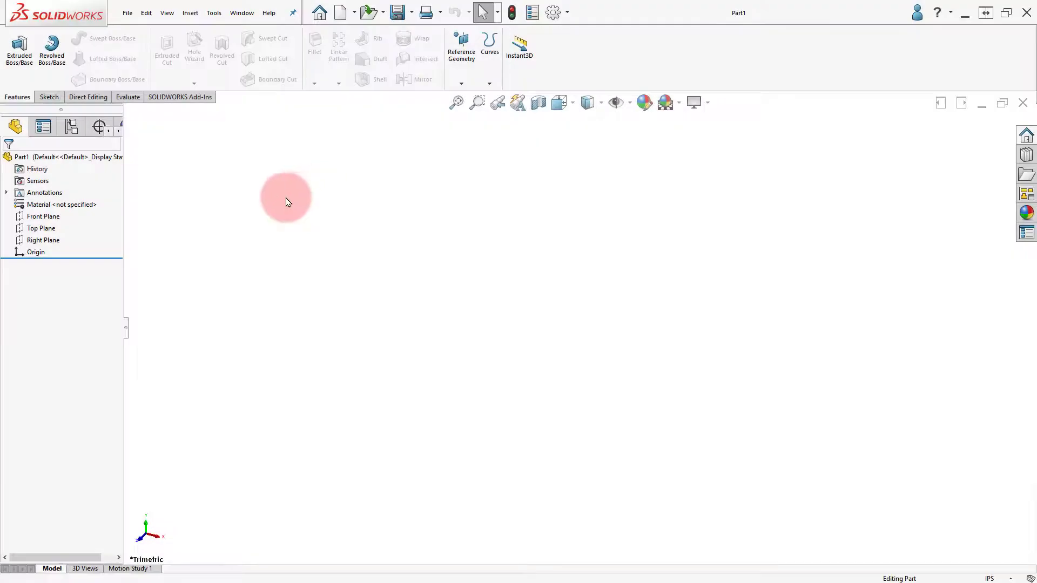
# Step: Draw two square corner rectangles on the Front Plane, one upper-left and one lower-right of the origin
pyautogui.click(46, 216)
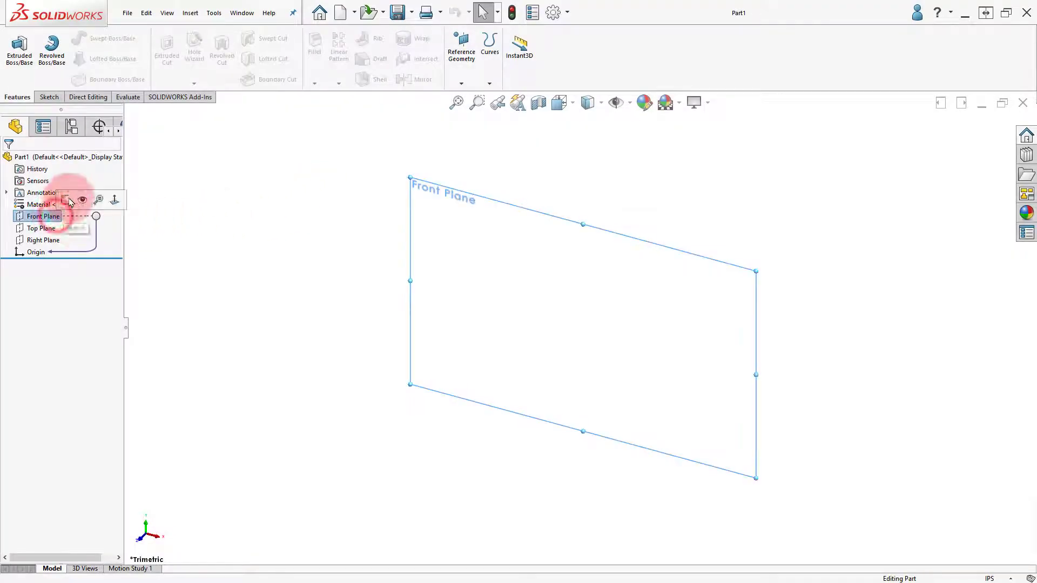
pyautogui.click(71, 201)
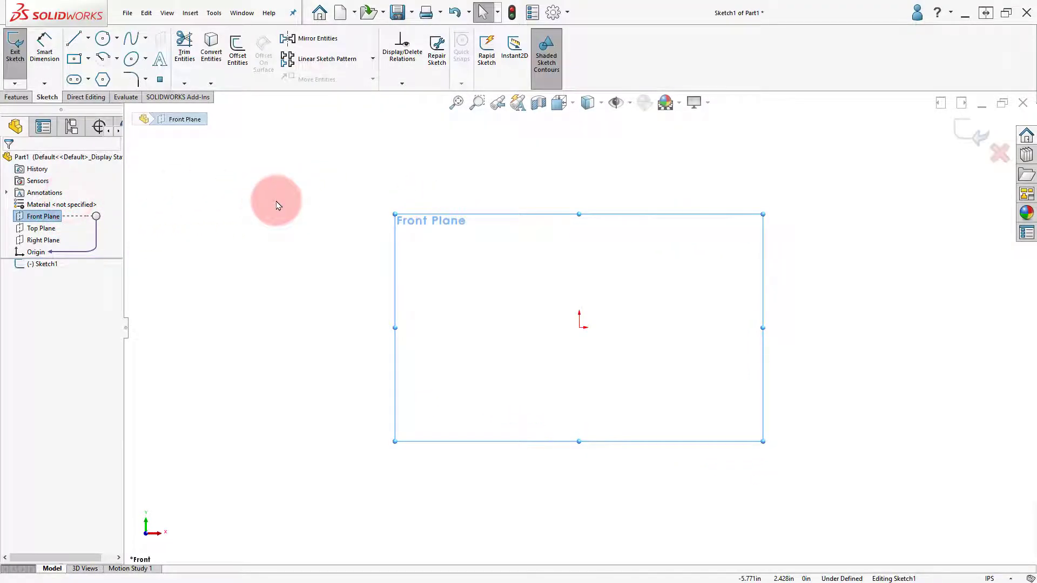
pyautogui.moveTo(276, 205); pyautogui.dragTo(273, 255, button='right')
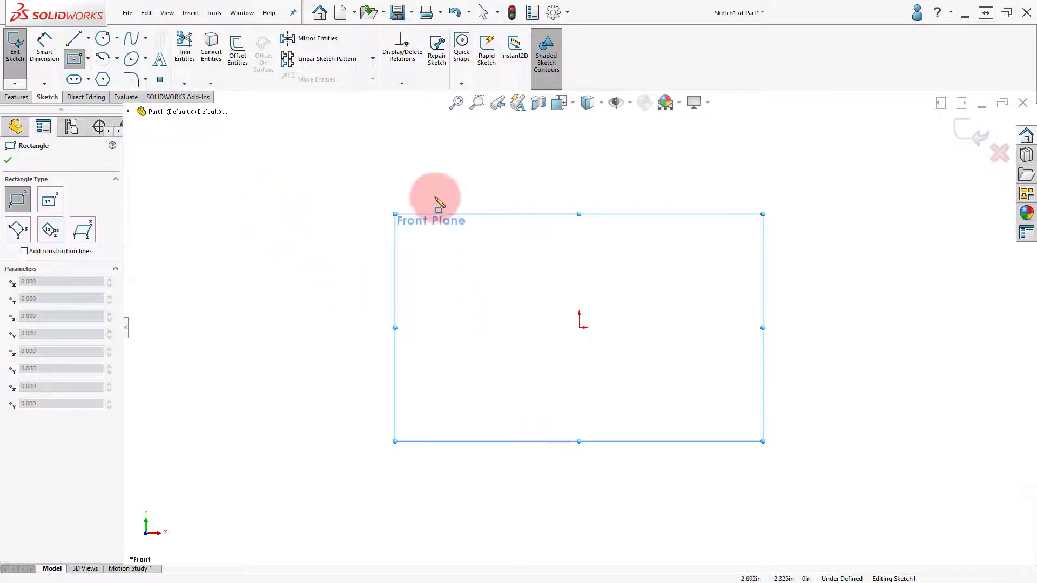
pyautogui.click(427, 175)
pyautogui.click(546, 307)
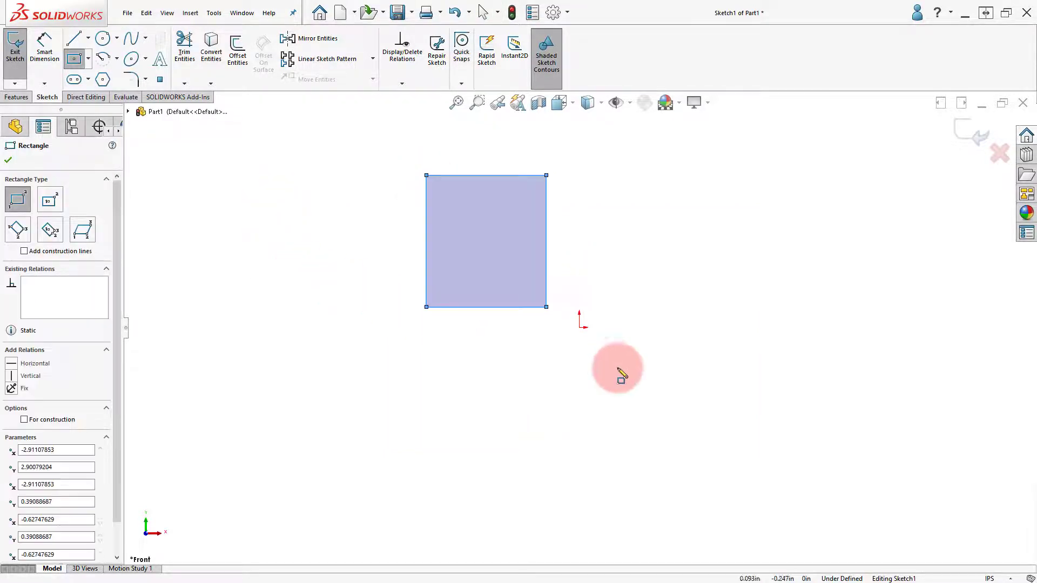
pyautogui.click(620, 352)
pyautogui.click(735, 479)
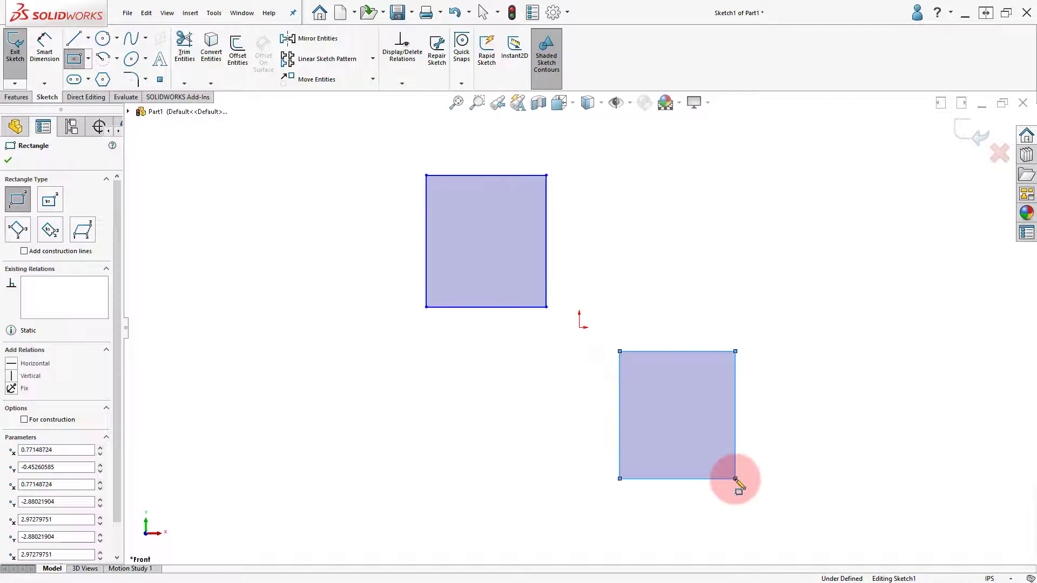
# Step: Extrude both rectangles 2.9625in deep into two separate cubes
pyautogui.click(16, 97)
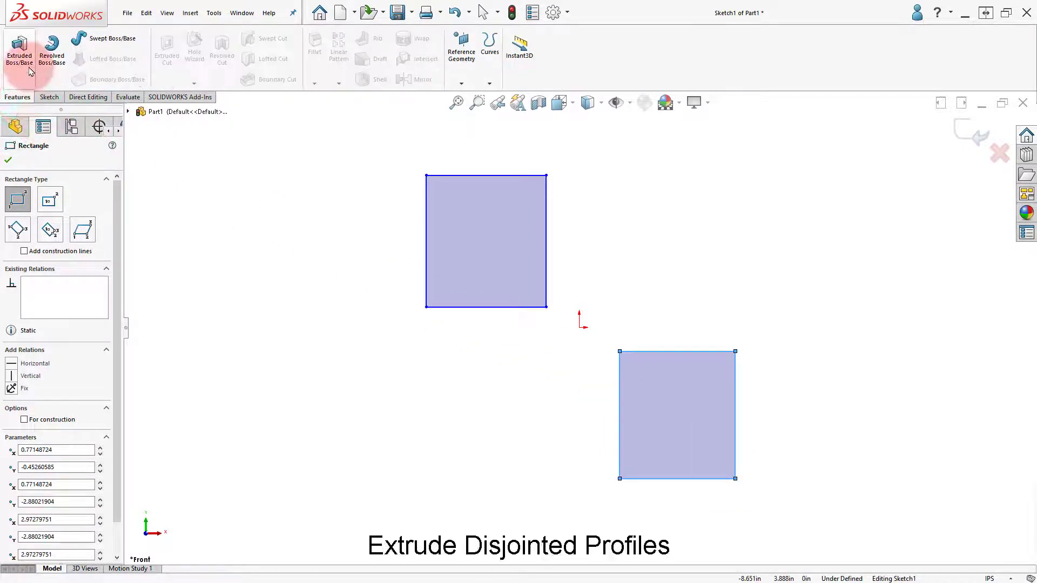
pyautogui.click(20, 54)
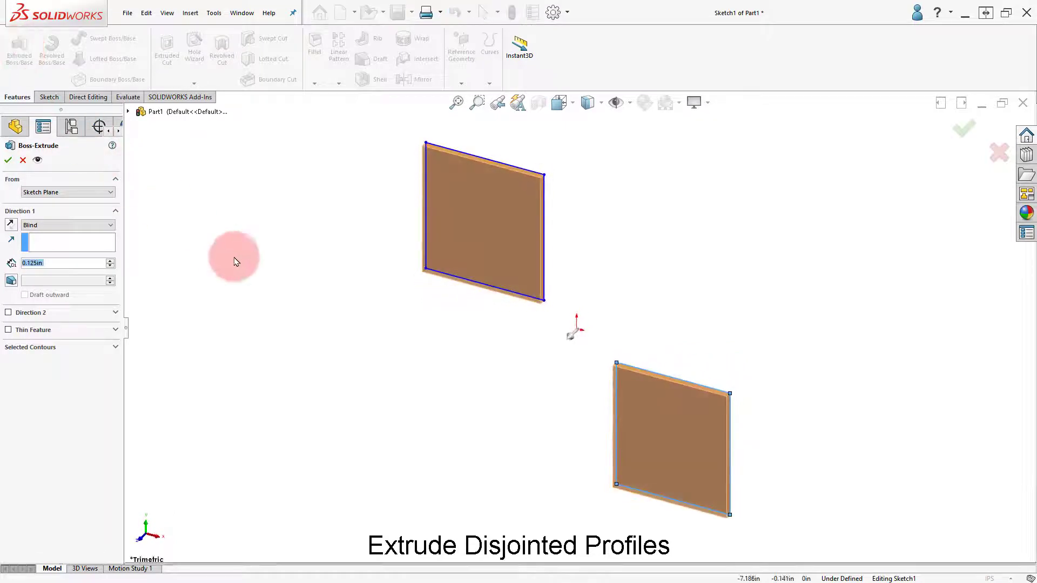
pyautogui.moveTo(572, 337); pyautogui.dragTo(503, 413)
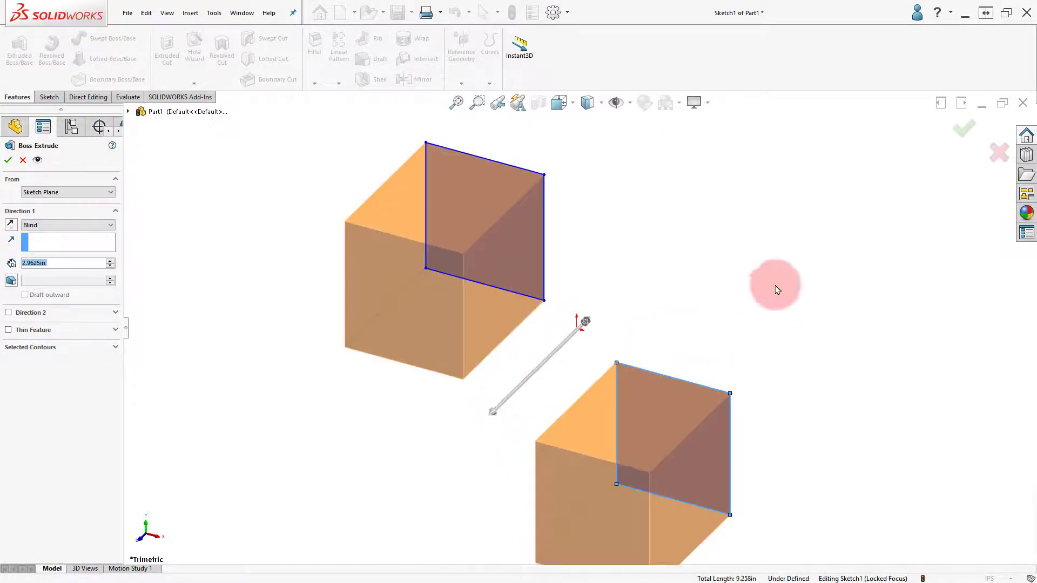
pyautogui.click(965, 128)
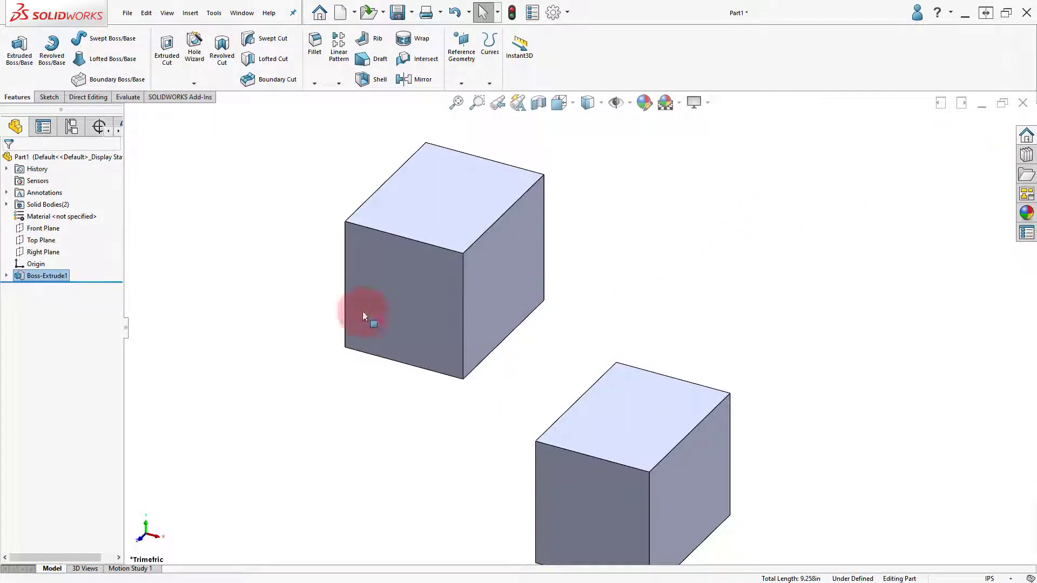
# Step: Expand Solid Bodies(2) and highlight each cube body in turn
pyautogui.click(6, 205)
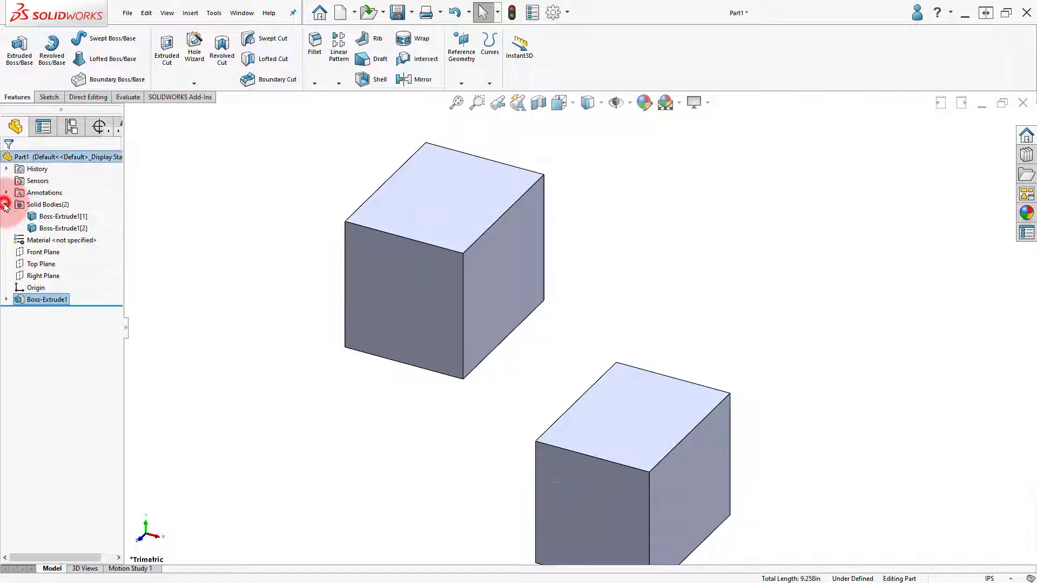
pyautogui.click(43, 218)
pyautogui.click(44, 228)
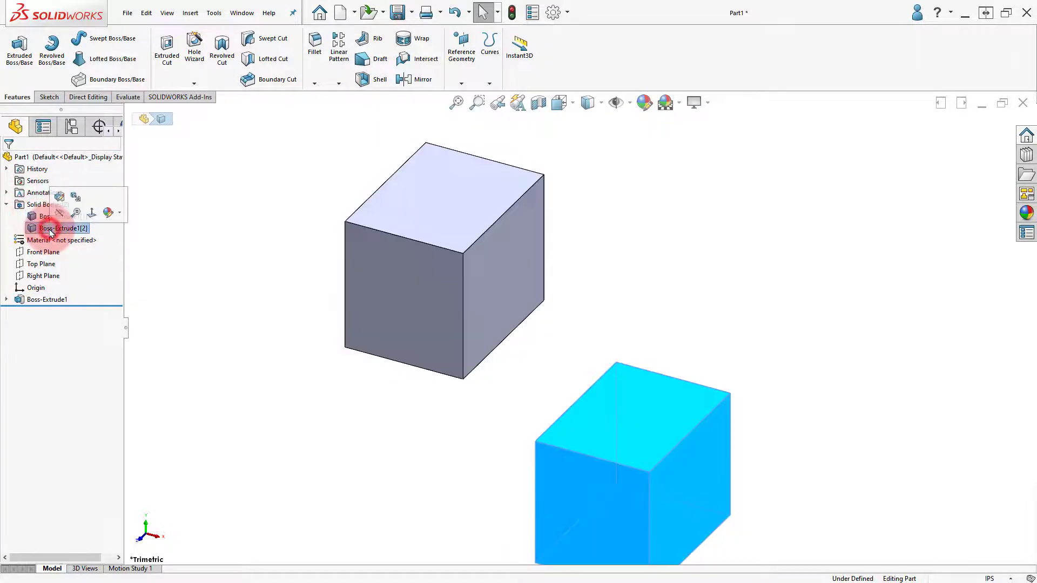
pyautogui.click(251, 335)
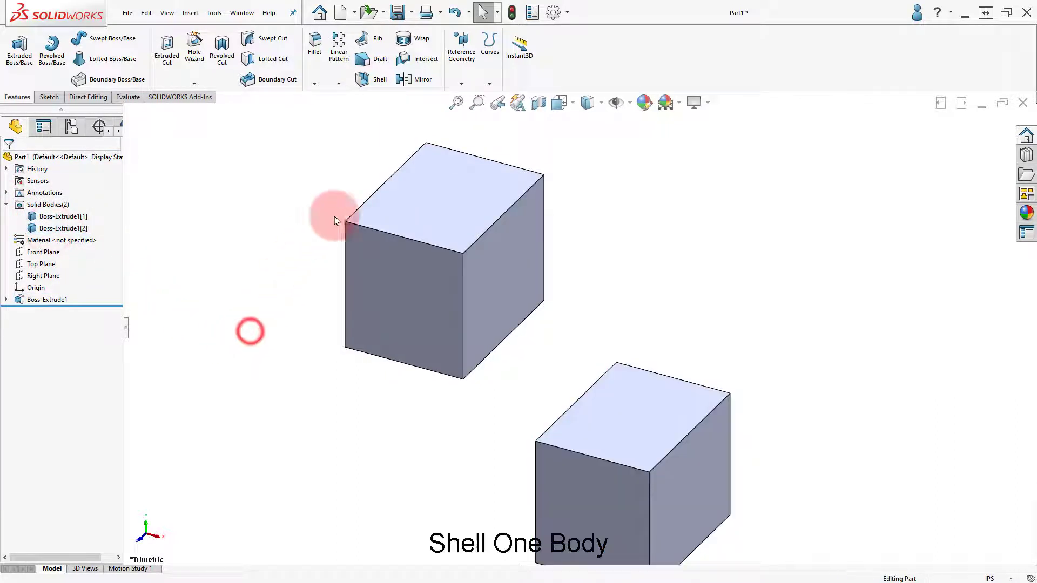
# Step: Shell the lower cube to 0.125in walls, removing its top and right faces
pyautogui.click(457, 103)
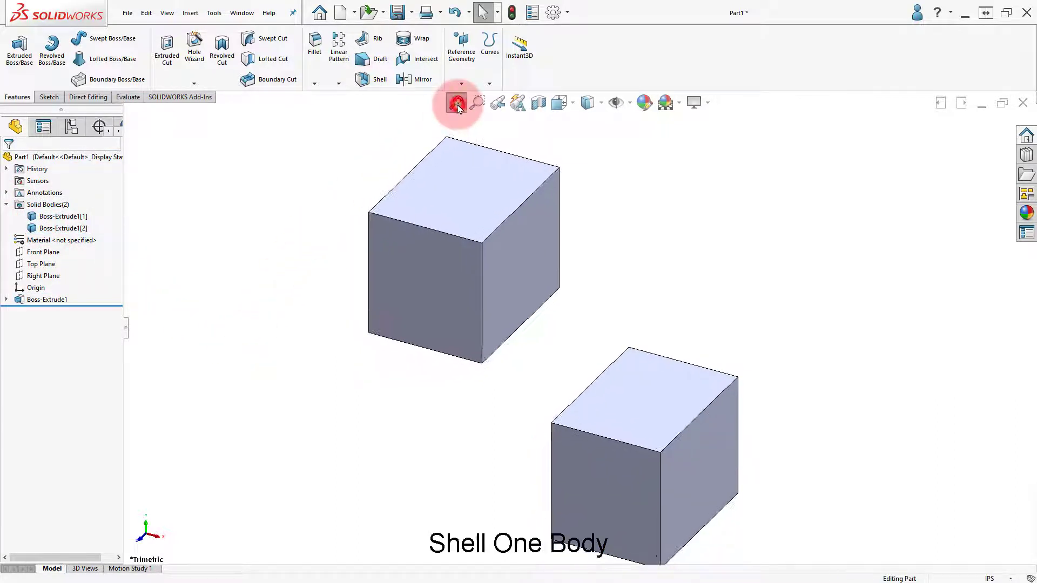
pyautogui.click(373, 80)
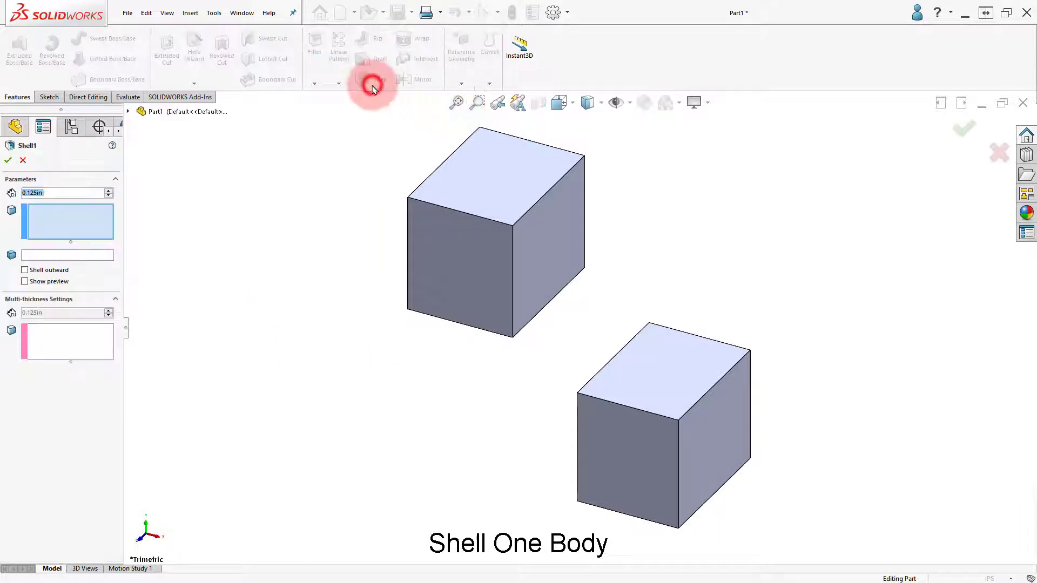
pyautogui.click(686, 391)
pyautogui.click(710, 426)
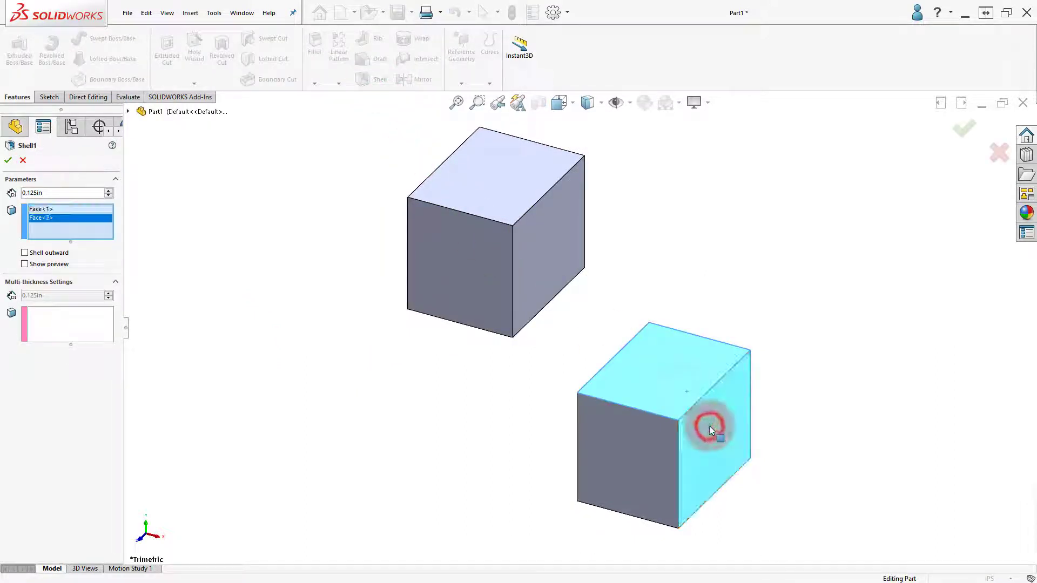
pyautogui.click(966, 131)
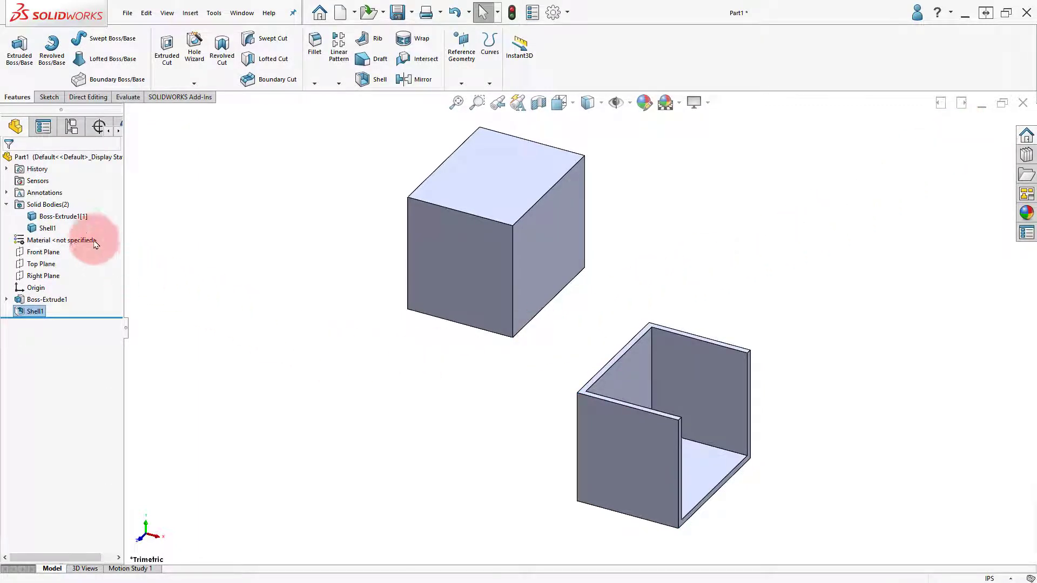
# Step: Highlight each body to confirm only the lower cube is shelled
pyautogui.click(64, 217)
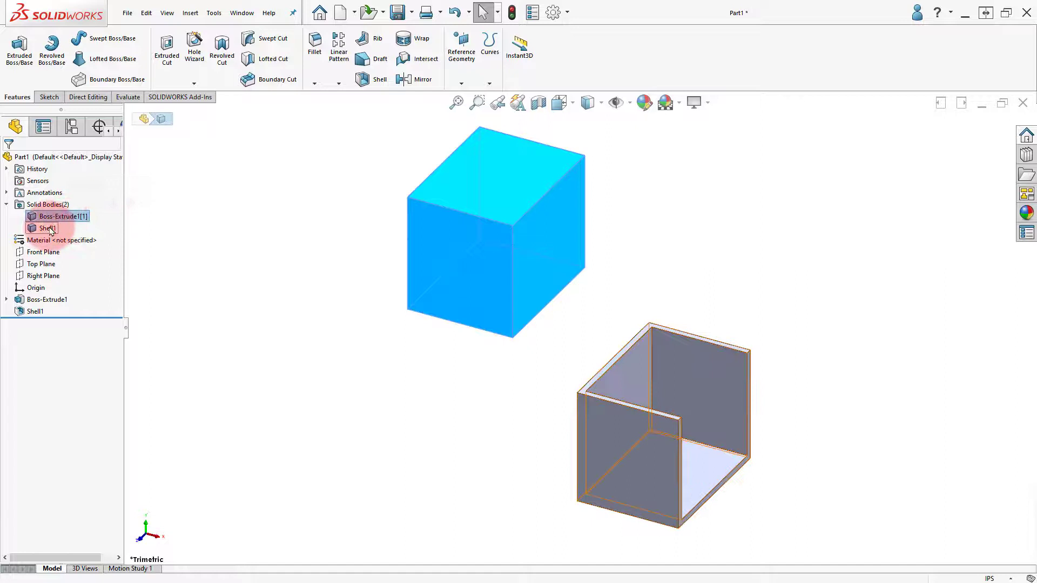
pyautogui.click(47, 229)
pyautogui.click(179, 230)
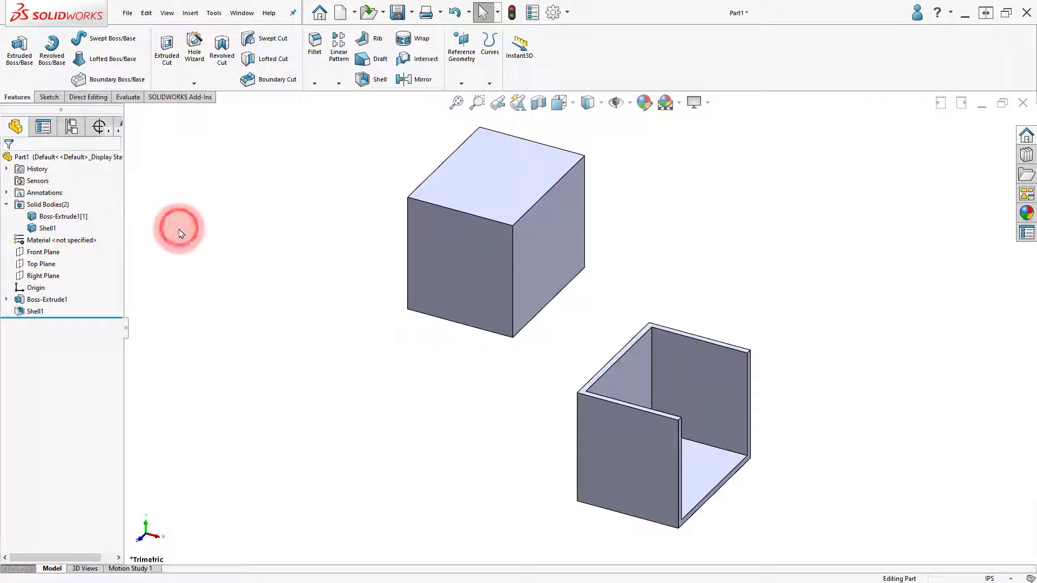
pyautogui.click(316, 54)
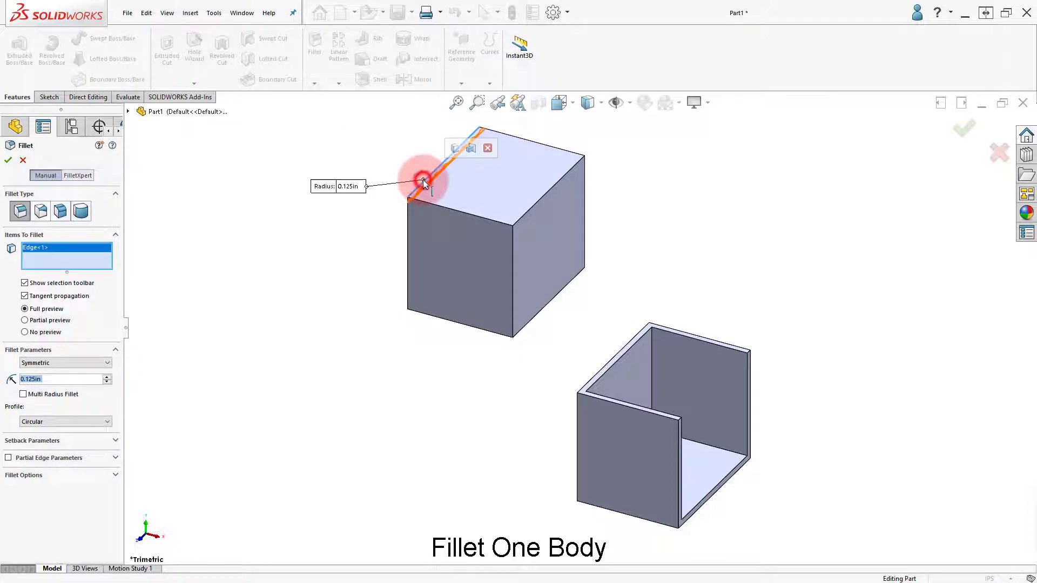
pyautogui.click(419, 306)
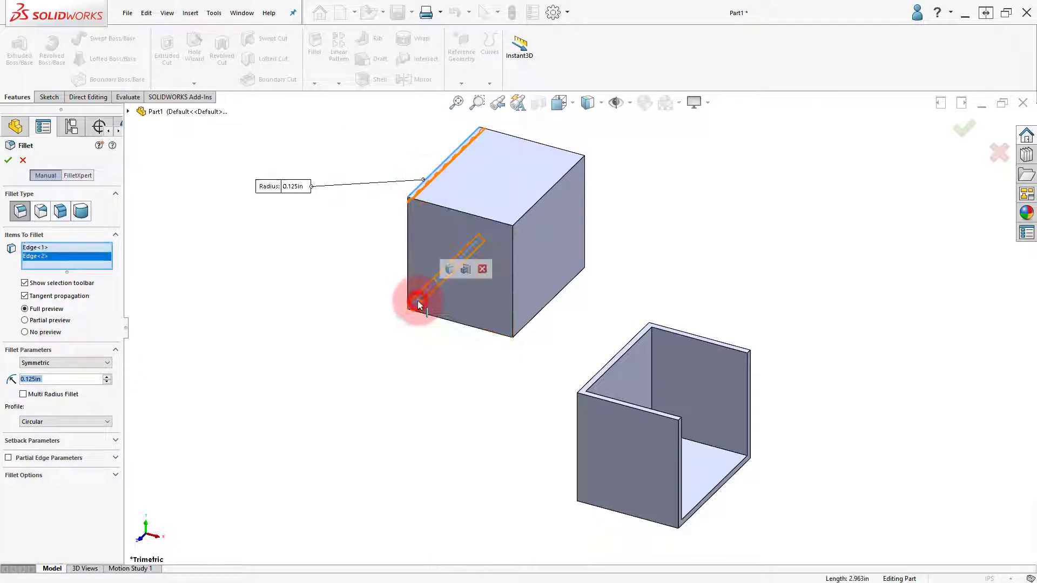
pyautogui.click(108, 380)
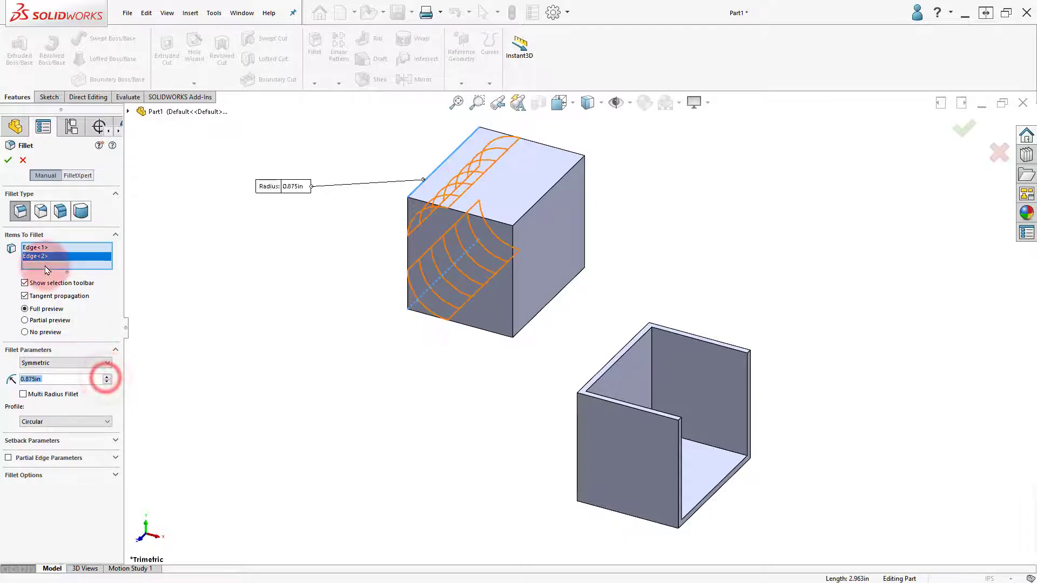
pyautogui.click(10, 165)
pyautogui.click(305, 354)
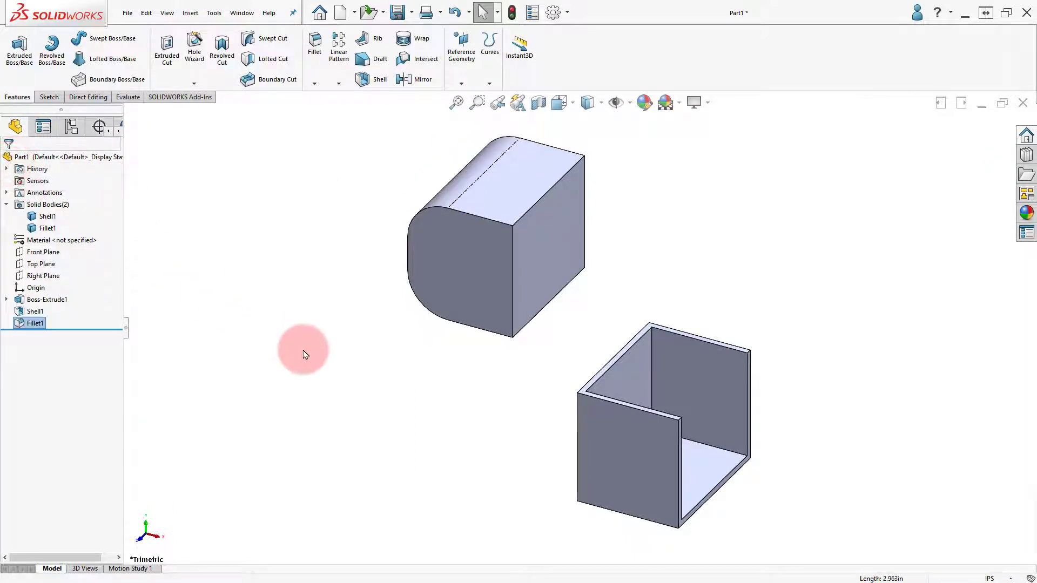
pyautogui.click(47, 229)
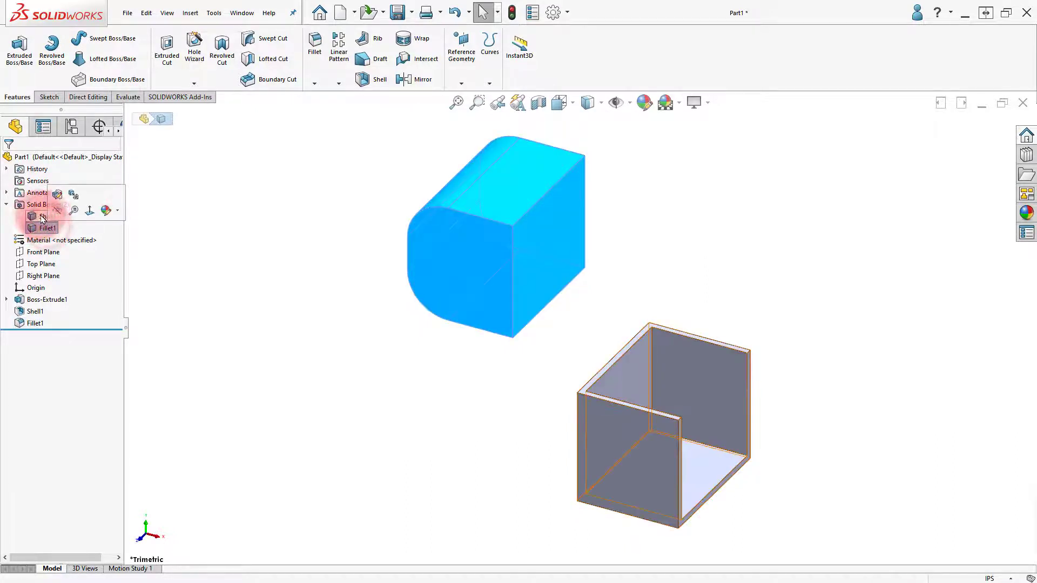
pyautogui.click(38, 216)
pyautogui.click(183, 242)
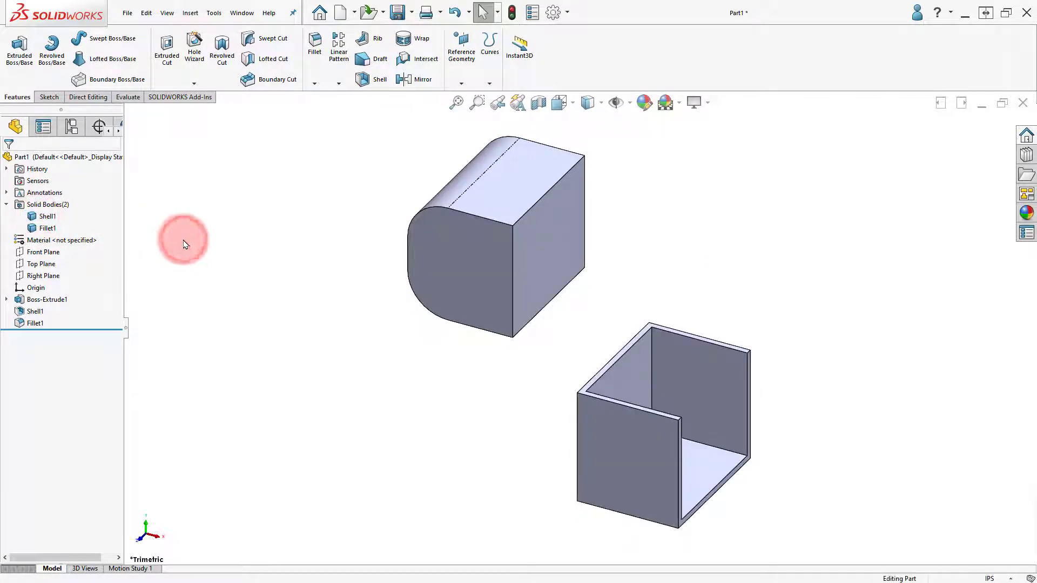
# Step: Sketch a circle centred on the origin on the filleted block's flat front face
pyautogui.click(473, 301)
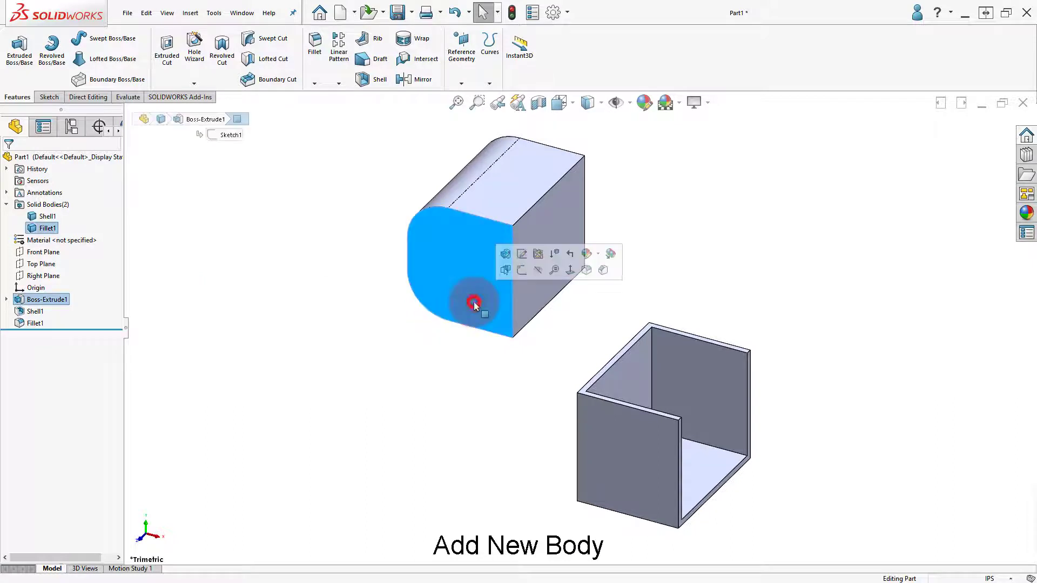
pyautogui.click(521, 275)
pyautogui.moveTo(514, 366); pyautogui.dragTo(567, 381, button='right')
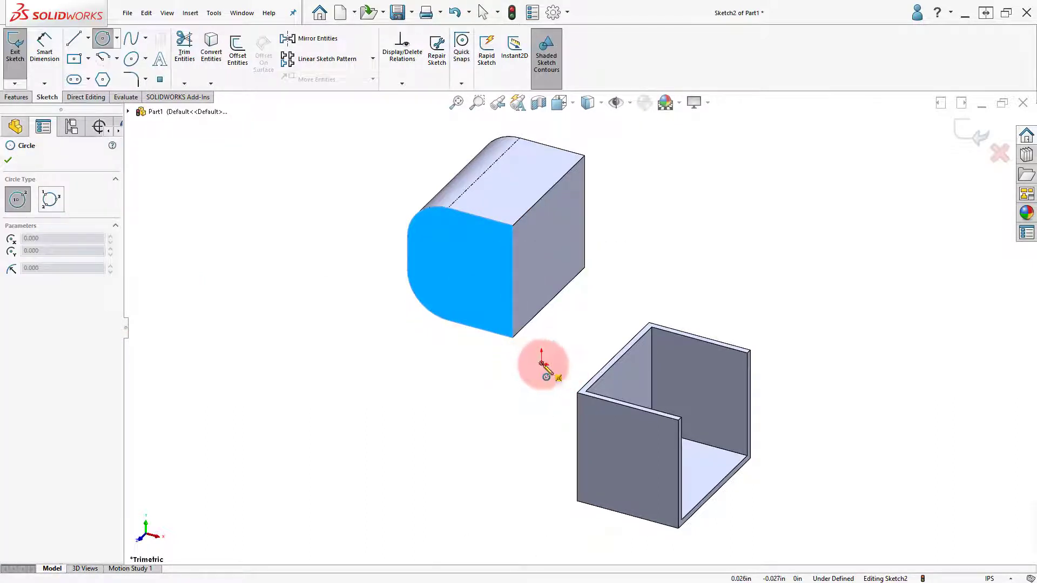
pyautogui.moveTo(542, 362); pyautogui.dragTo(582, 308)
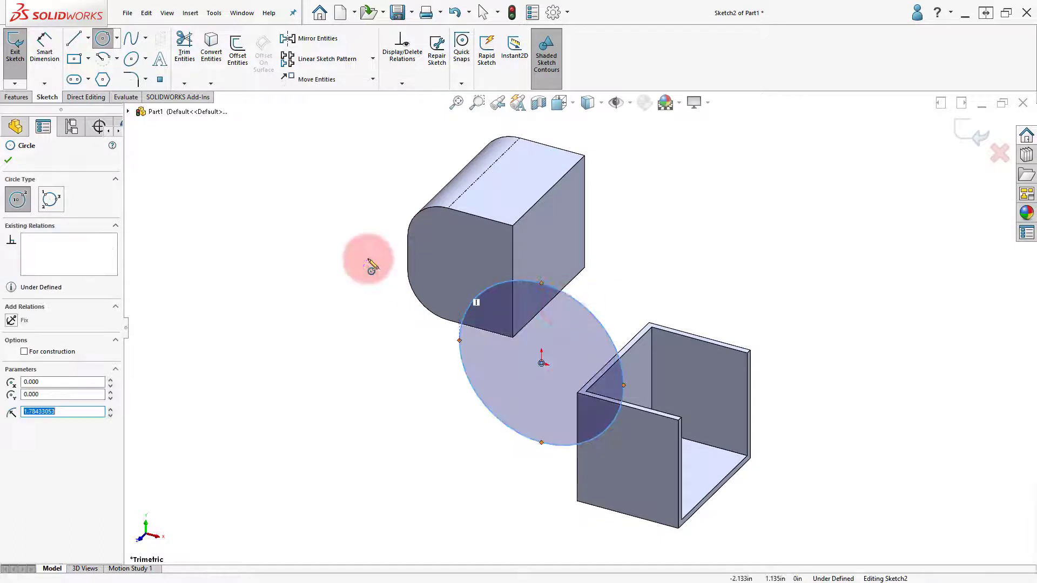
# Step: Extrude the circle 1.0125in with Merge result off, creating a separate cylinder body
pyautogui.click(16, 97)
pyautogui.click(19, 48)
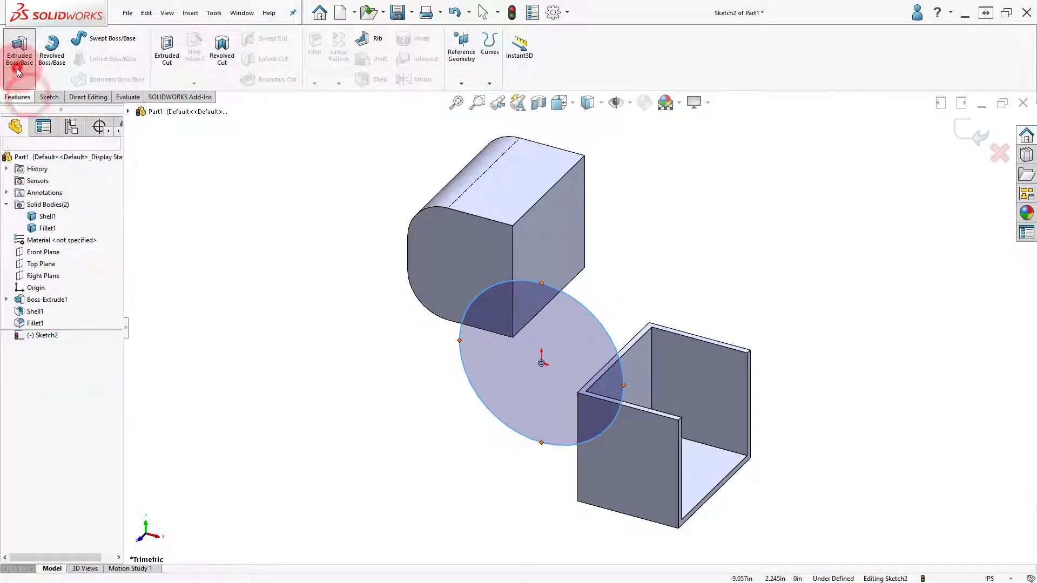
pyautogui.click(475, 436)
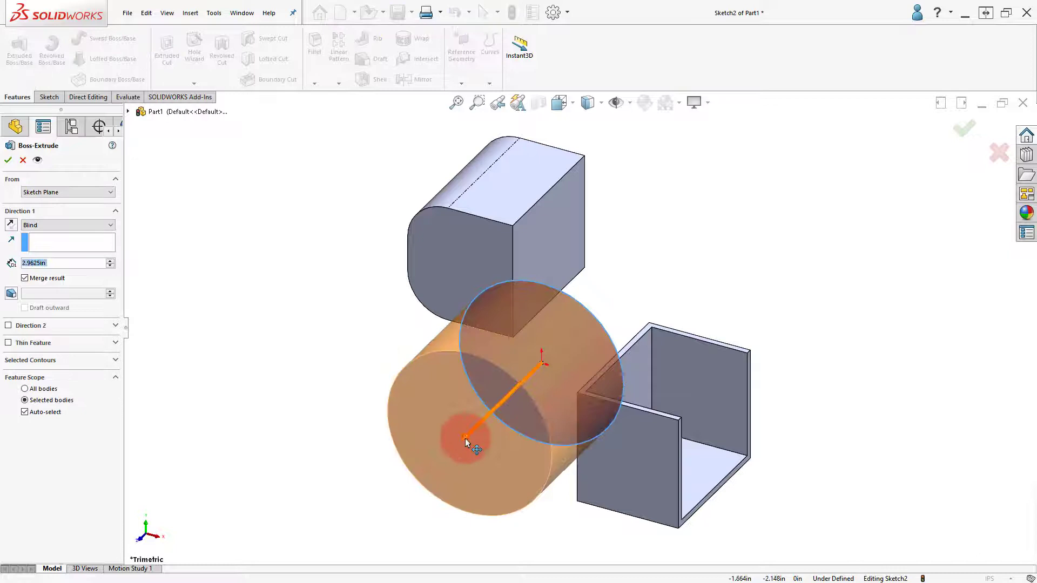
pyautogui.moveTo(465, 442); pyautogui.dragTo(570, 335)
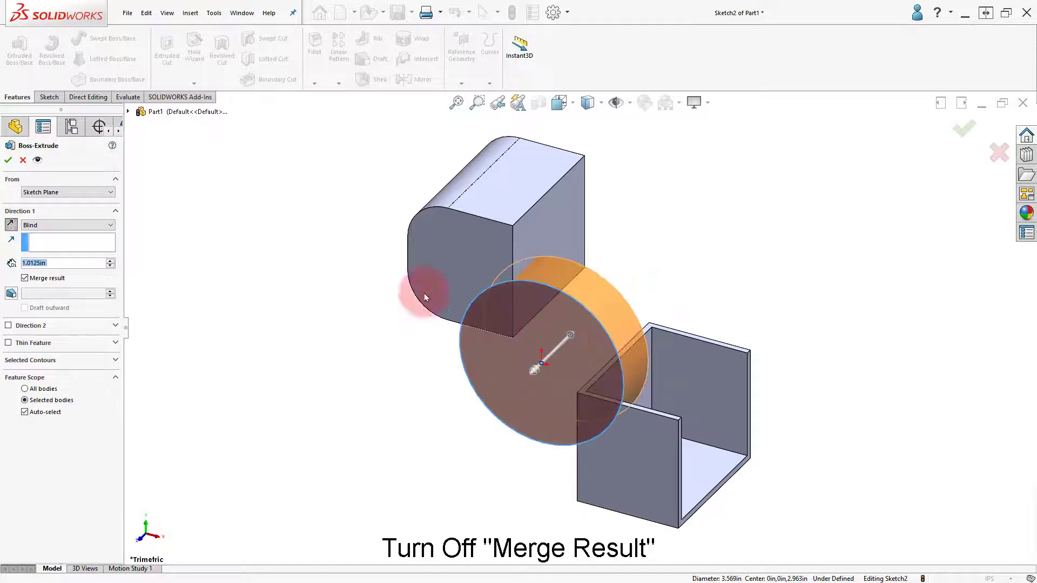
pyautogui.click(24, 278)
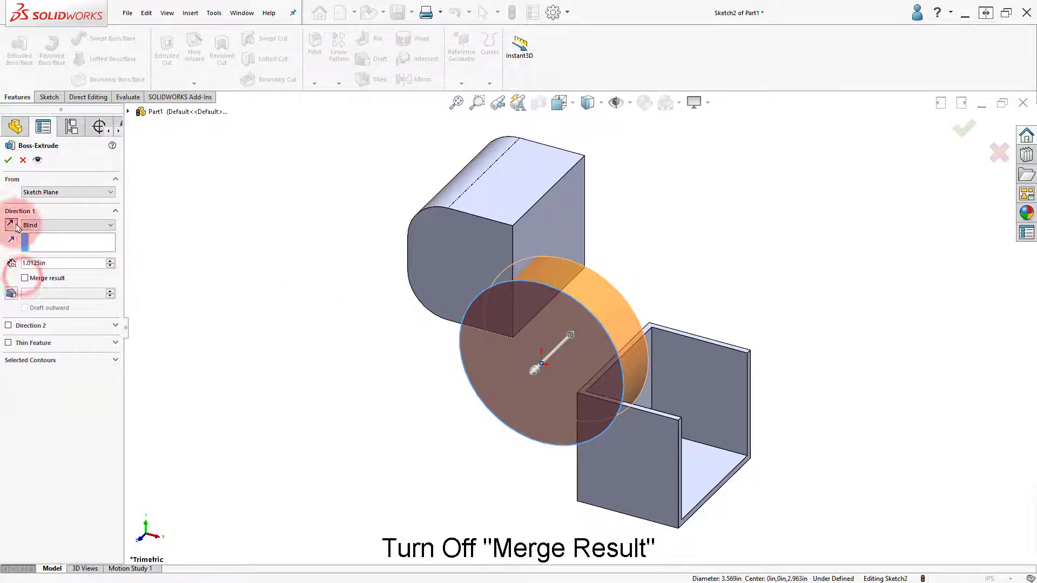
pyautogui.click(7, 160)
# Step: Highlight the Shell1, Fillet1 and Boss-Extrude2 bodies to check all three
pyautogui.click(47, 216)
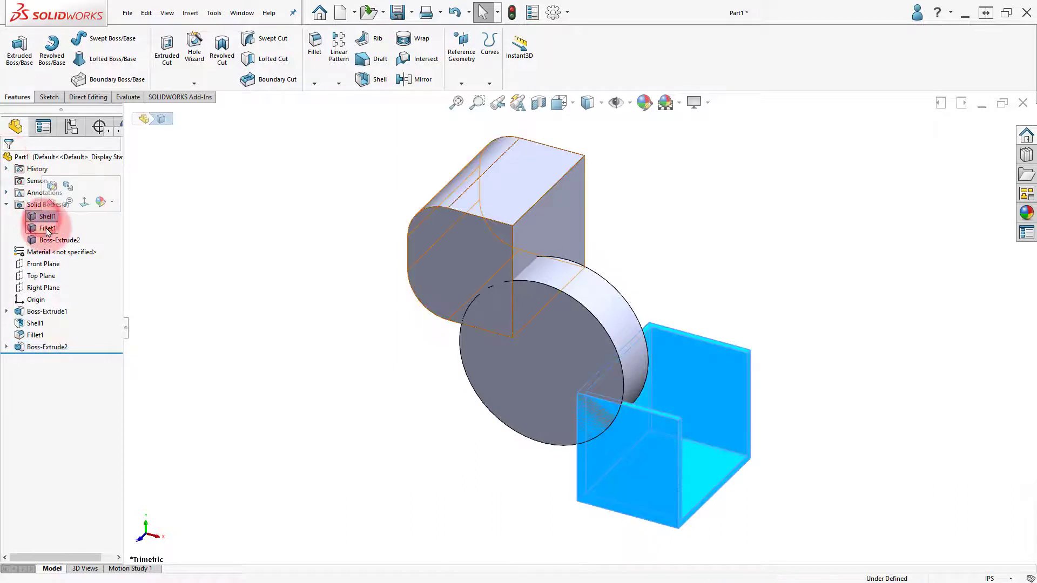
pyautogui.click(47, 228)
pyautogui.click(48, 239)
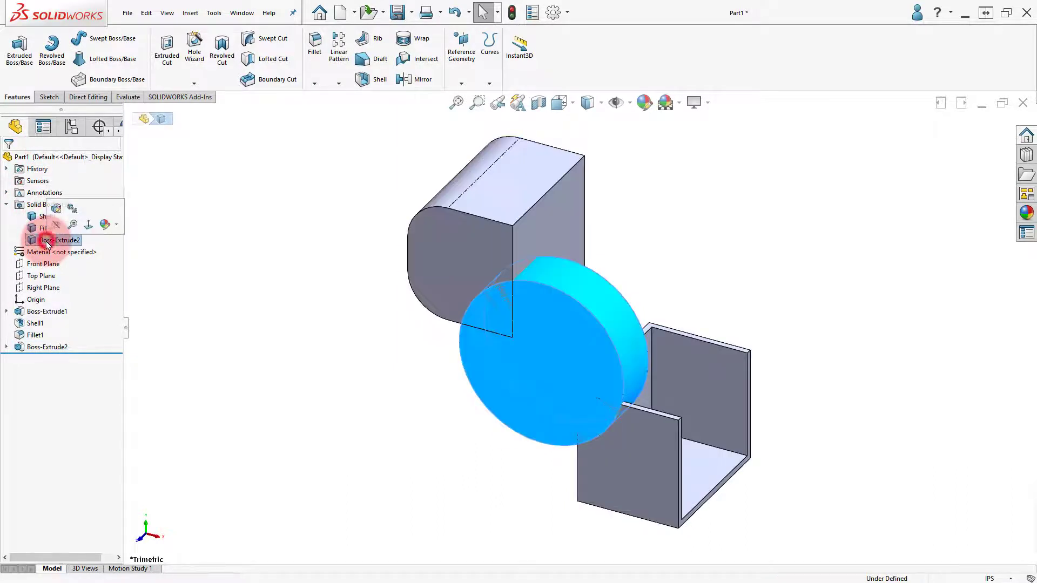
pyautogui.click(212, 266)
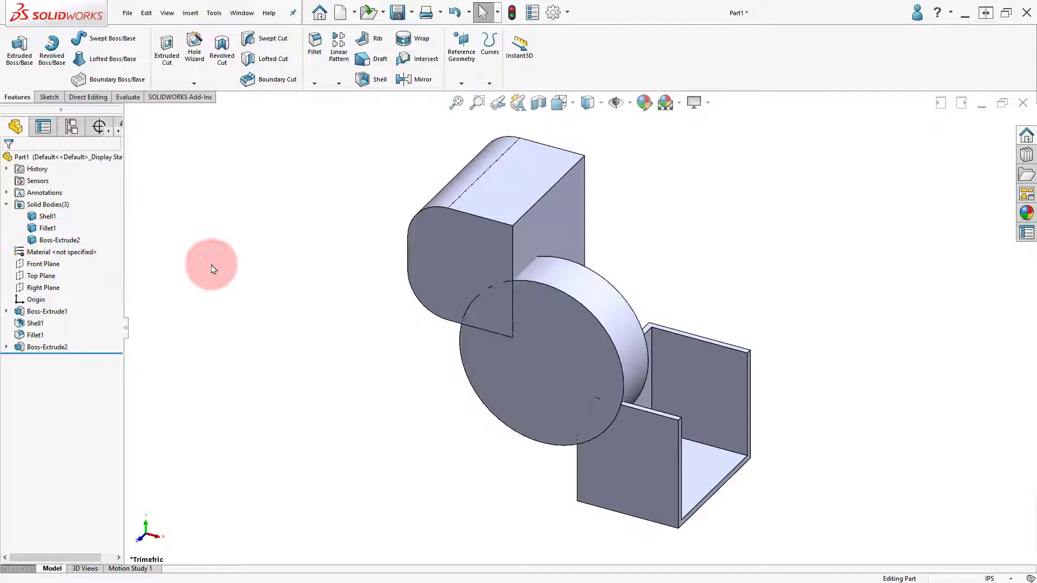
# Step: Edit Boss-Extrude2 to merge, with Feature Scope set manually to Shell1 only
pyautogui.click(57, 348)
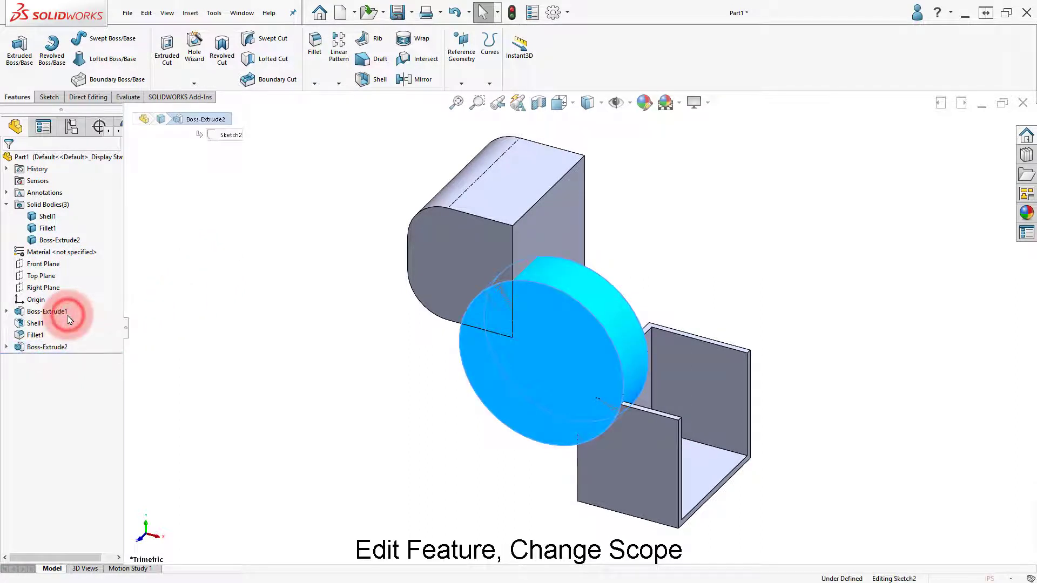
pyautogui.click(69, 320)
pyautogui.click(52, 282)
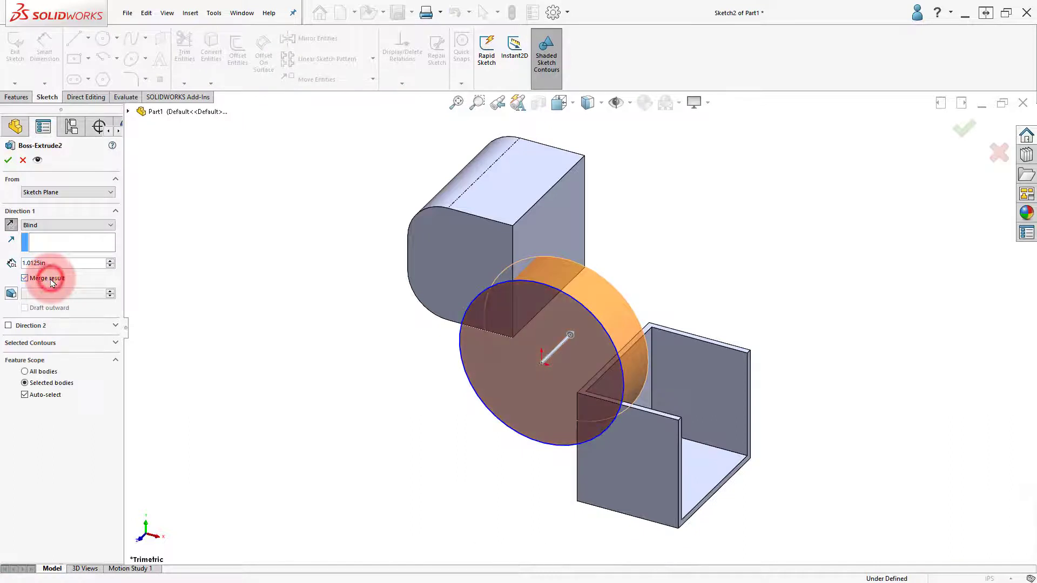
pyautogui.click(54, 396)
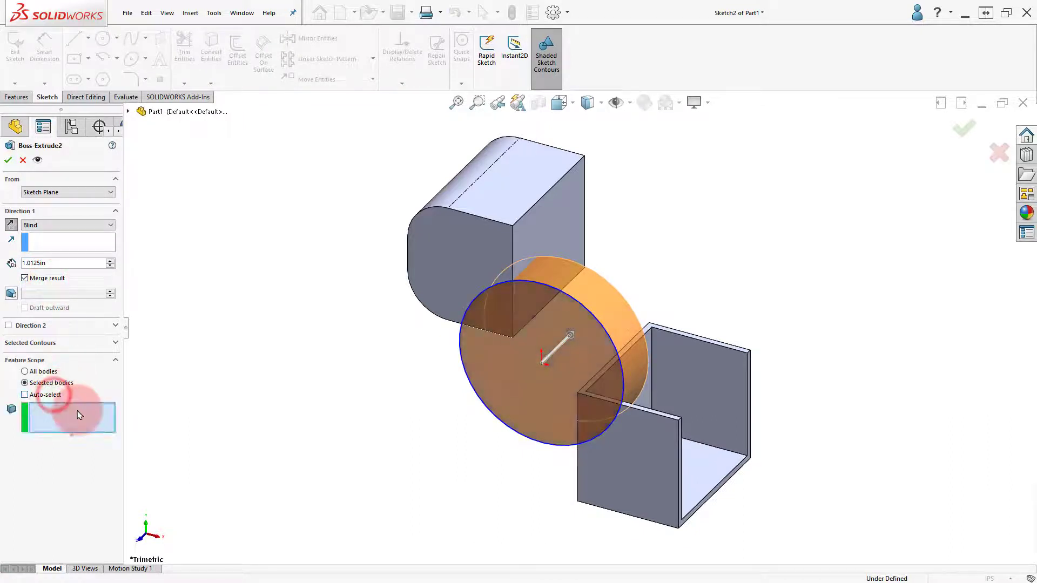
pyautogui.click(619, 465)
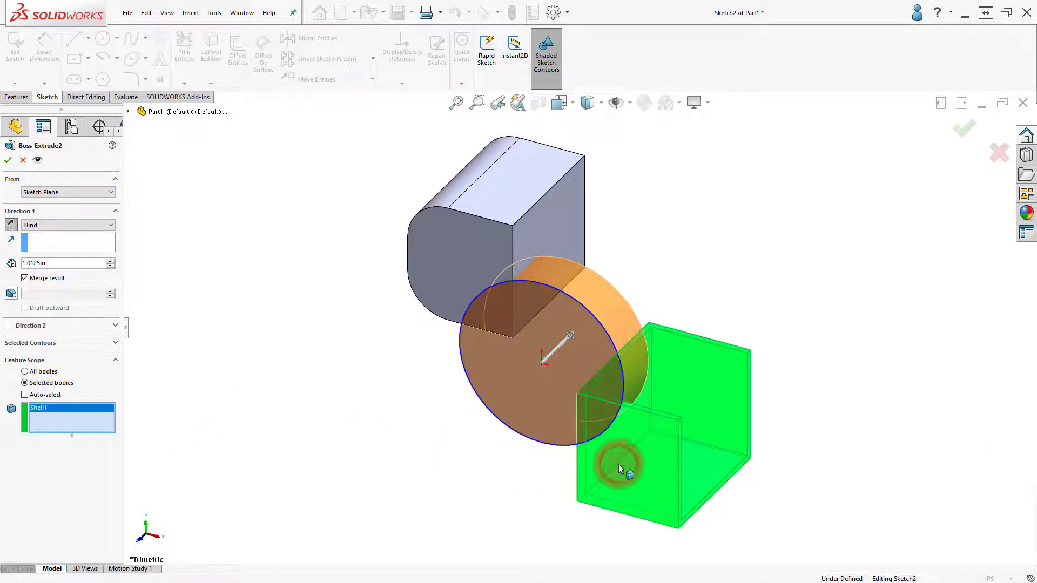
pyautogui.click(9, 162)
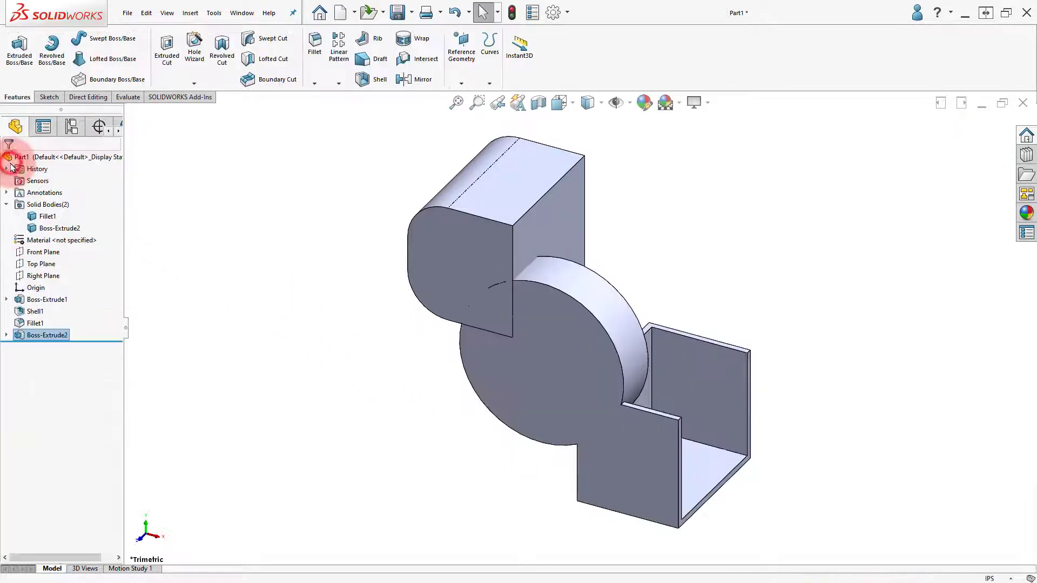
# Step: Highlight the remaining Fillet1 and Boss-Extrude2 bodies
pyautogui.click(43, 217)
pyautogui.click(49, 228)
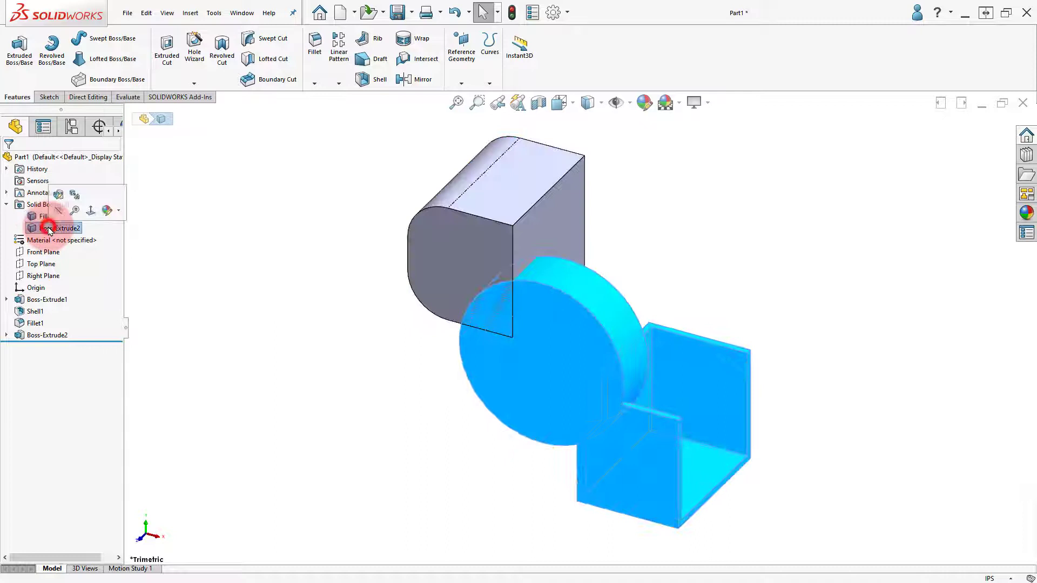
pyautogui.click(158, 276)
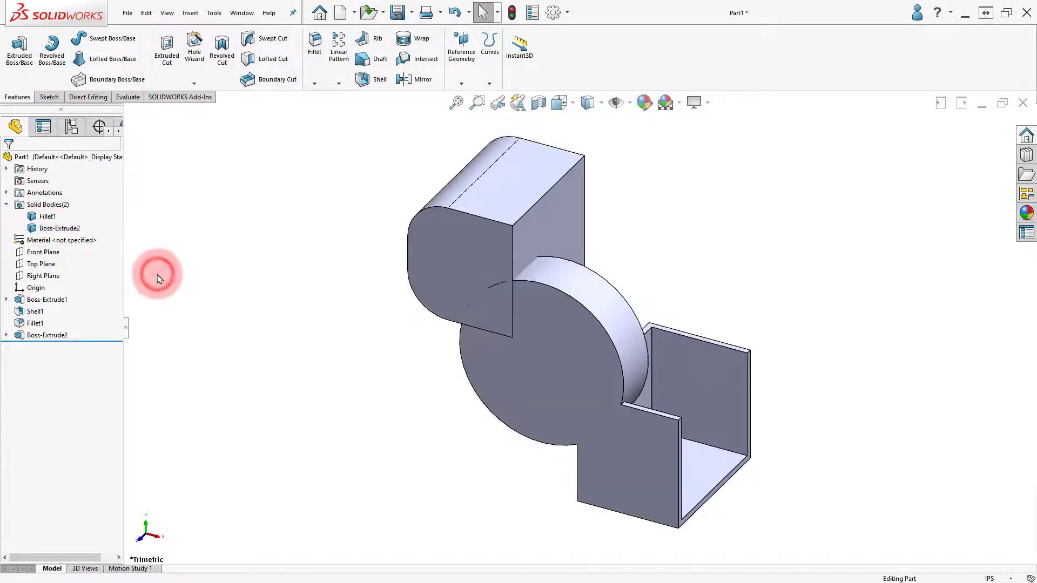
# Step: Turn Auto-select back on in Boss-Extrude2's Feature Scope so everything fuses into one body
pyautogui.click(47, 339)
pyautogui.click(59, 308)
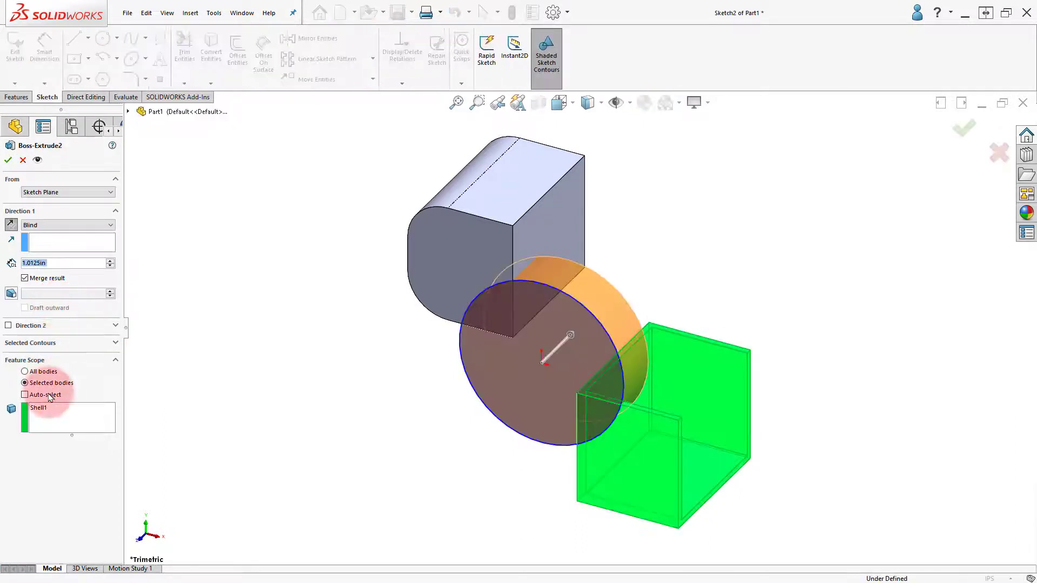
pyautogui.click(25, 395)
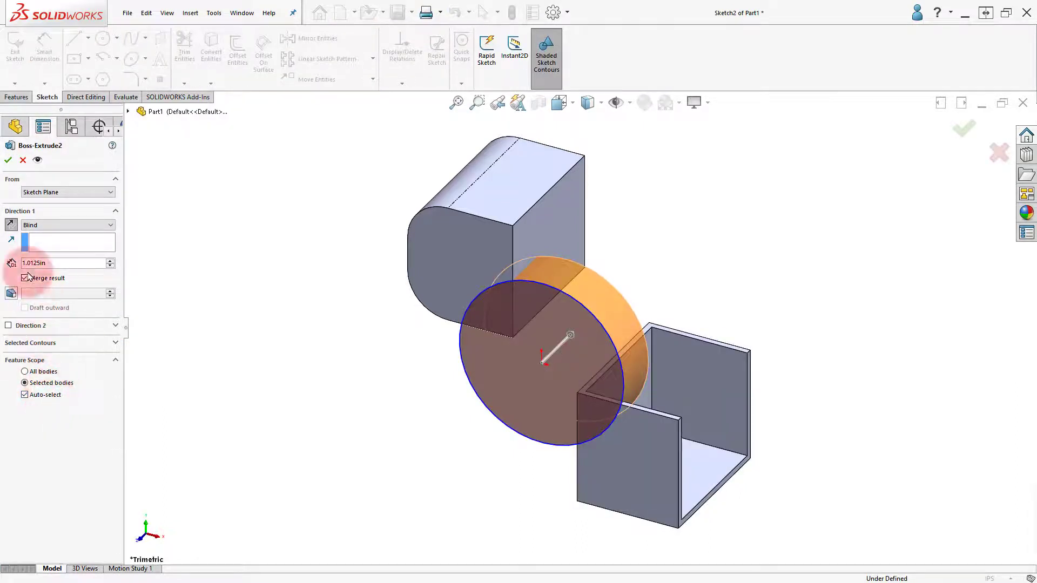
pyautogui.click(8, 160)
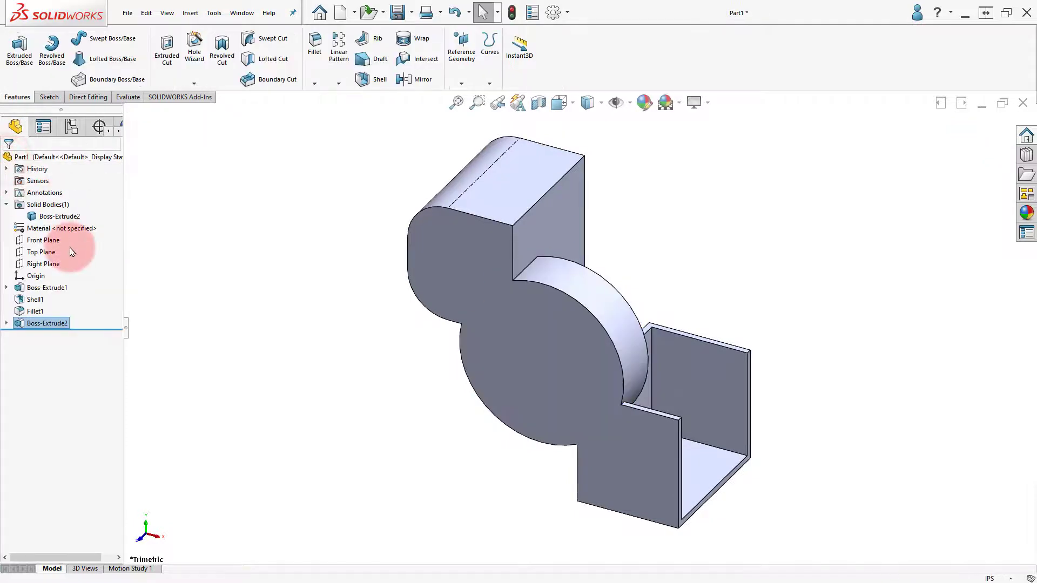
pyautogui.click(60, 216)
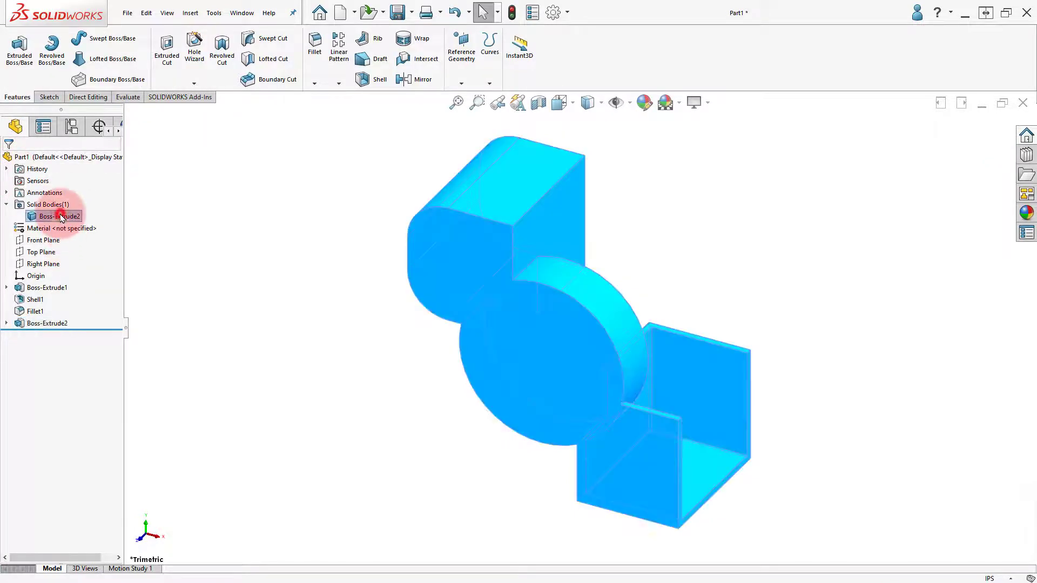
pyautogui.click(162, 267)
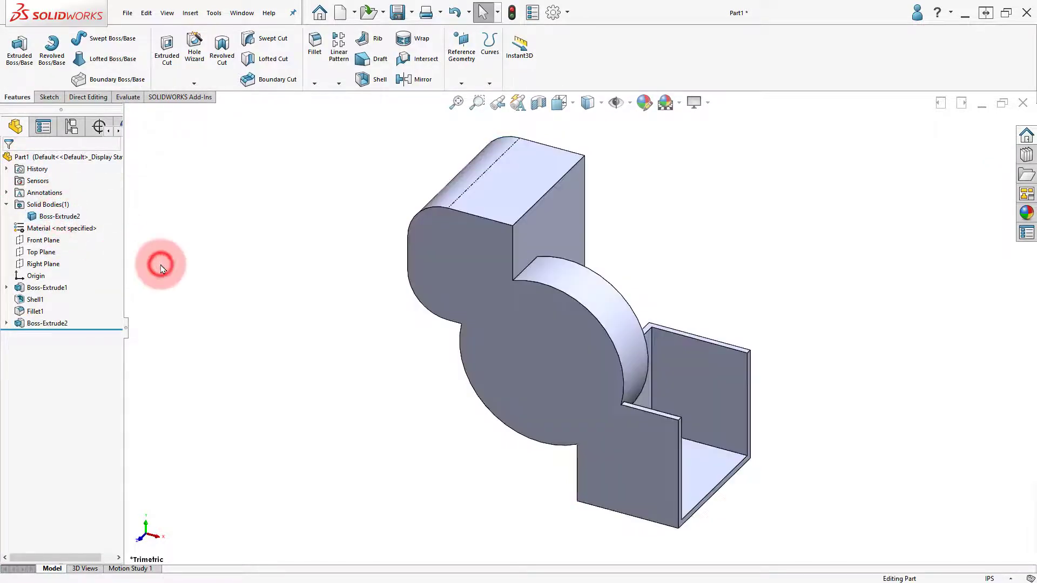
# Step: Rescope Boss-Extrude2 manually so it merges with only the Fillet1 body
pyautogui.click(59, 323)
pyautogui.click(66, 286)
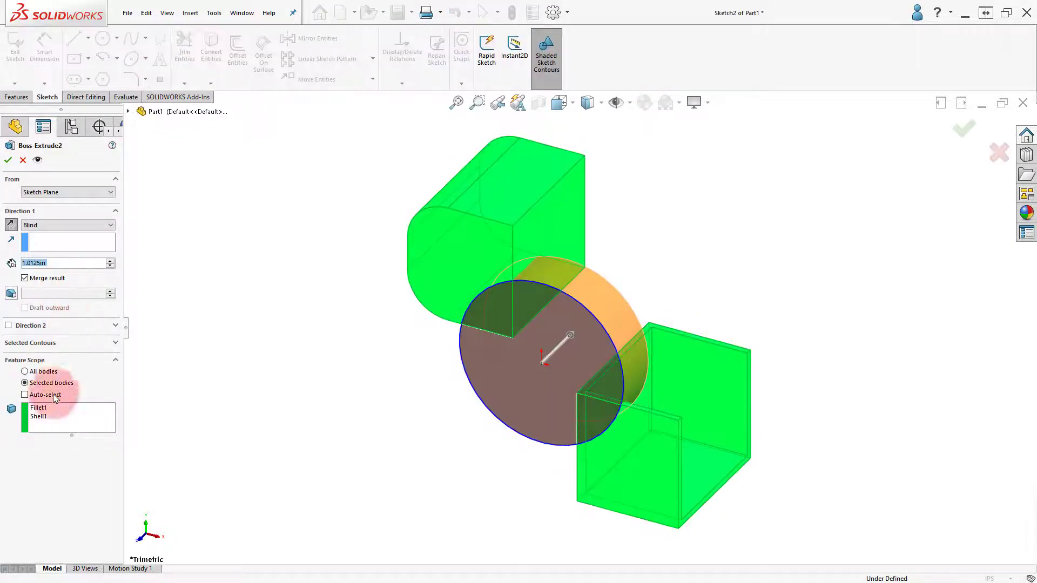
pyautogui.click(55, 396)
pyautogui.click(55, 396)
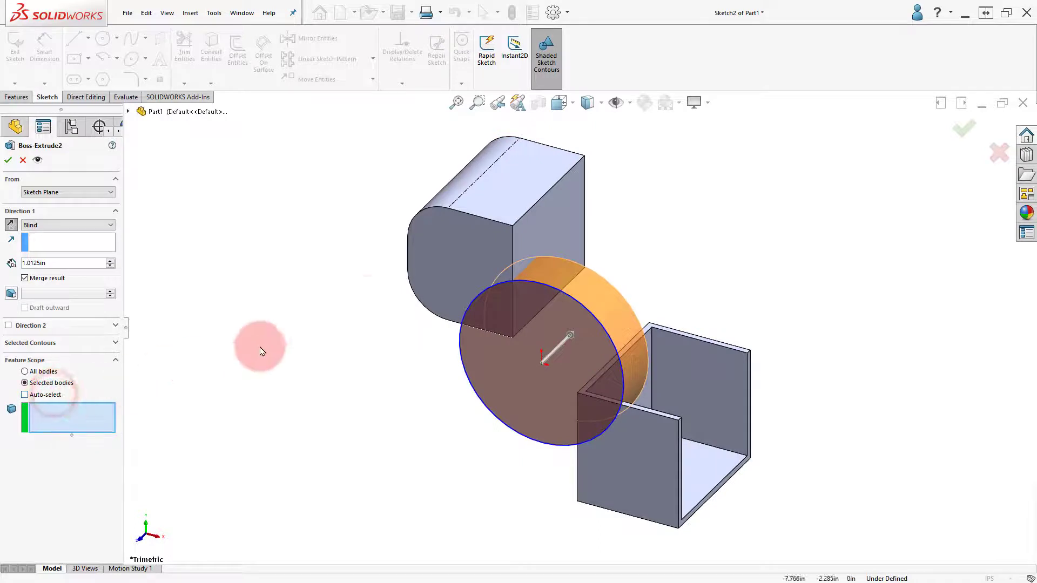
pyautogui.click(439, 258)
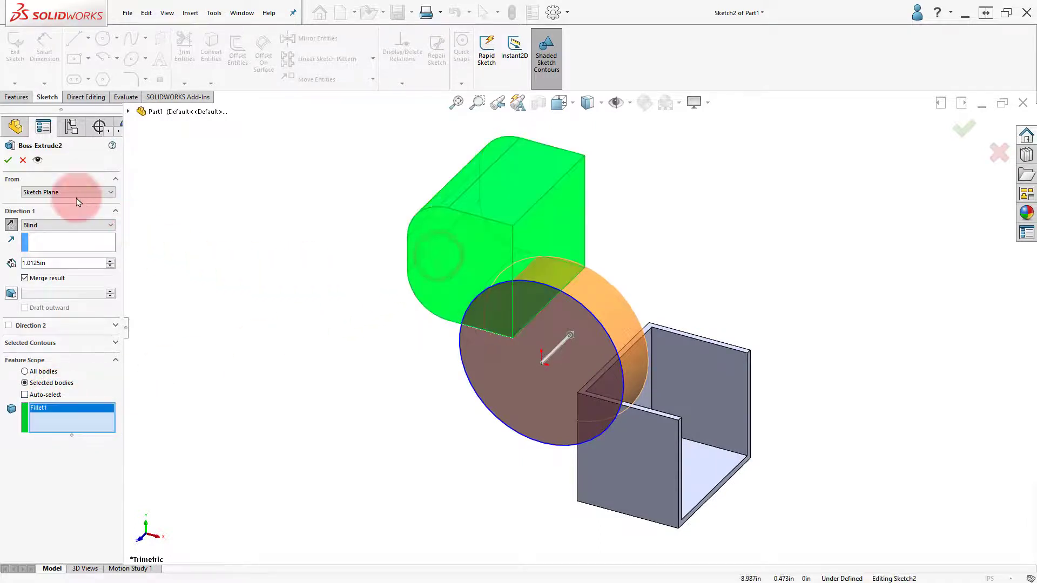
pyautogui.click(9, 161)
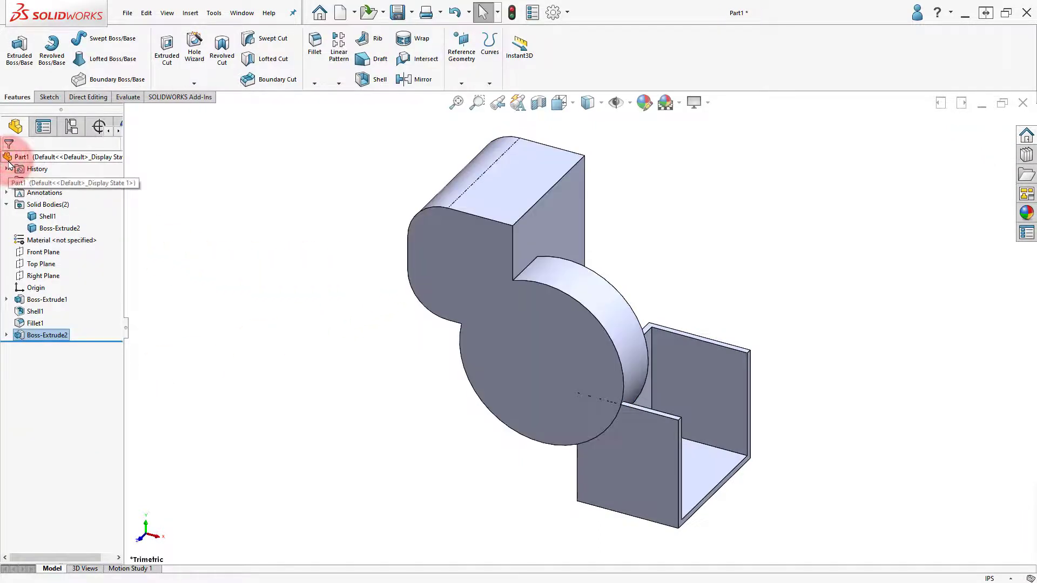
# Step: Expand Solid Bodies and highlight a body to check the two remaining bodies
pyautogui.click(6, 204)
pyautogui.click(44, 217)
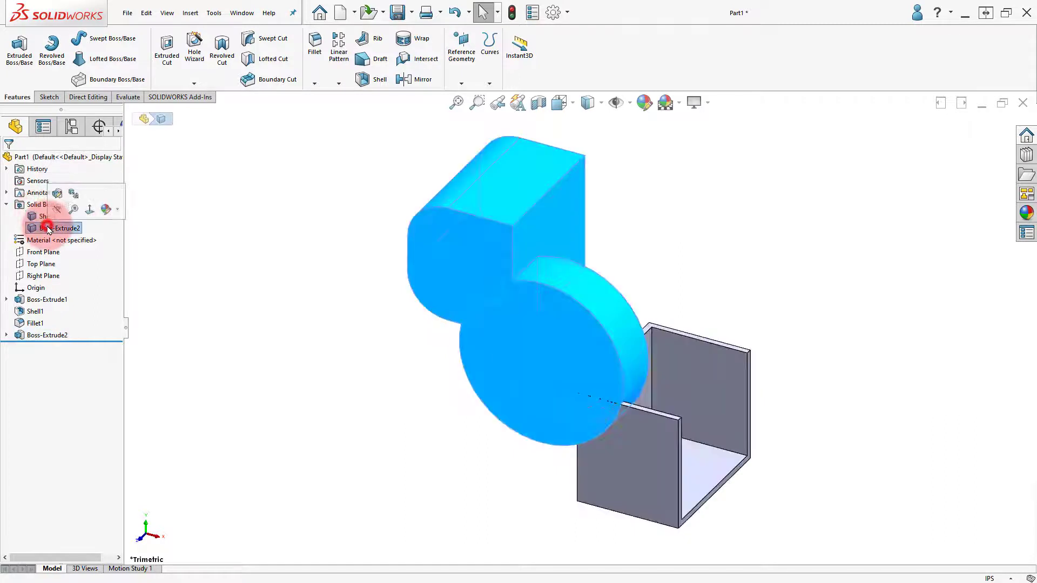
pyautogui.click(216, 247)
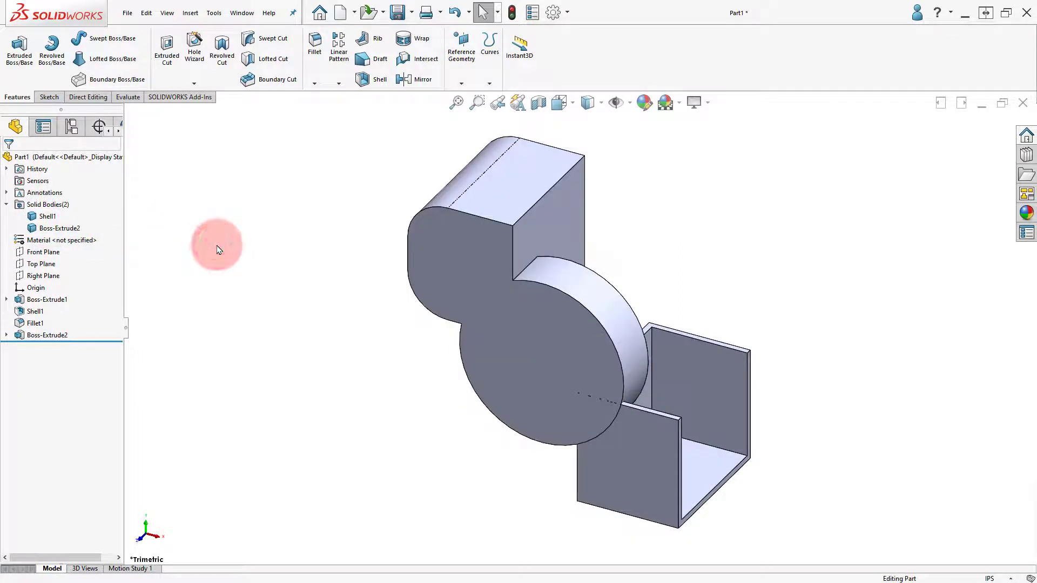
# Step: Delete Boss-Extrude2 while keeping its Sketch2 circle
pyautogui.rightClick(54, 340)
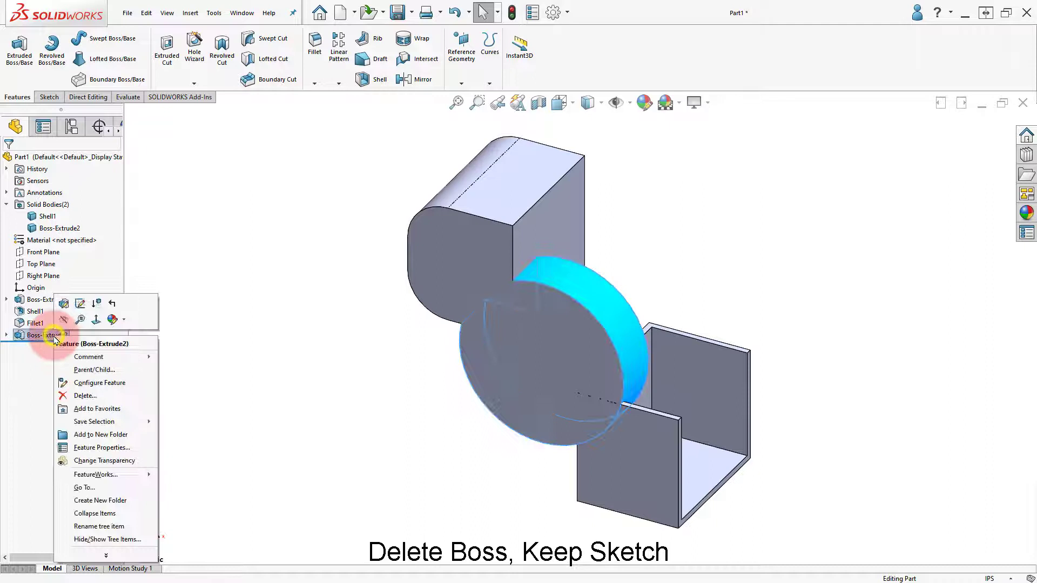
pyautogui.click(85, 395)
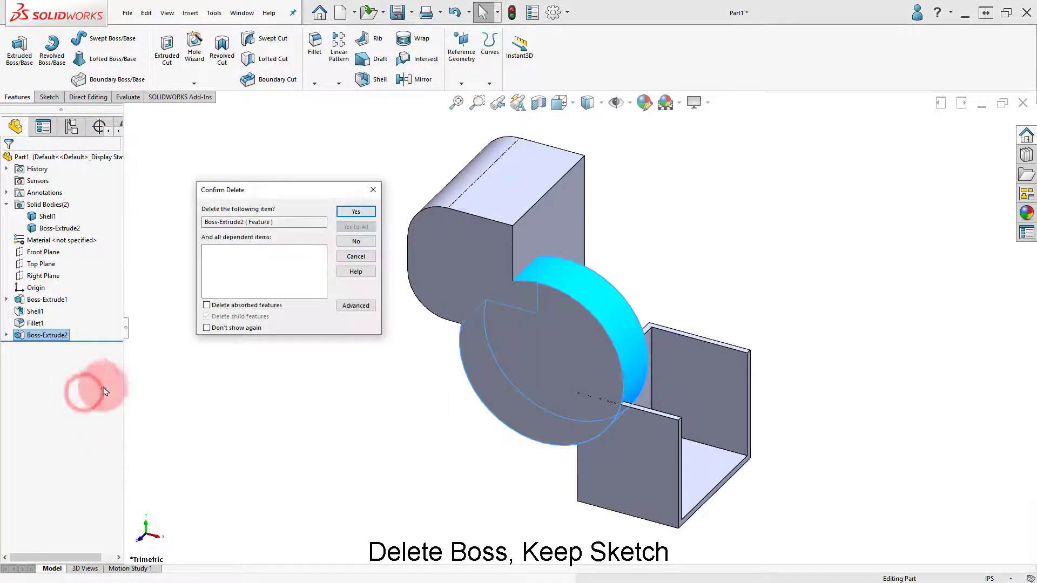
pyautogui.click(207, 305)
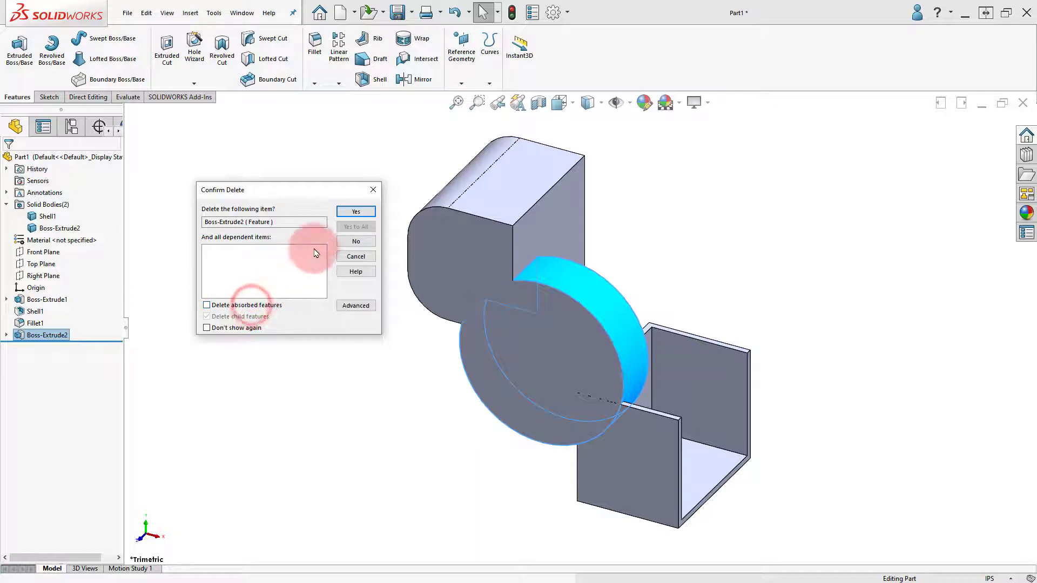
pyautogui.click(346, 214)
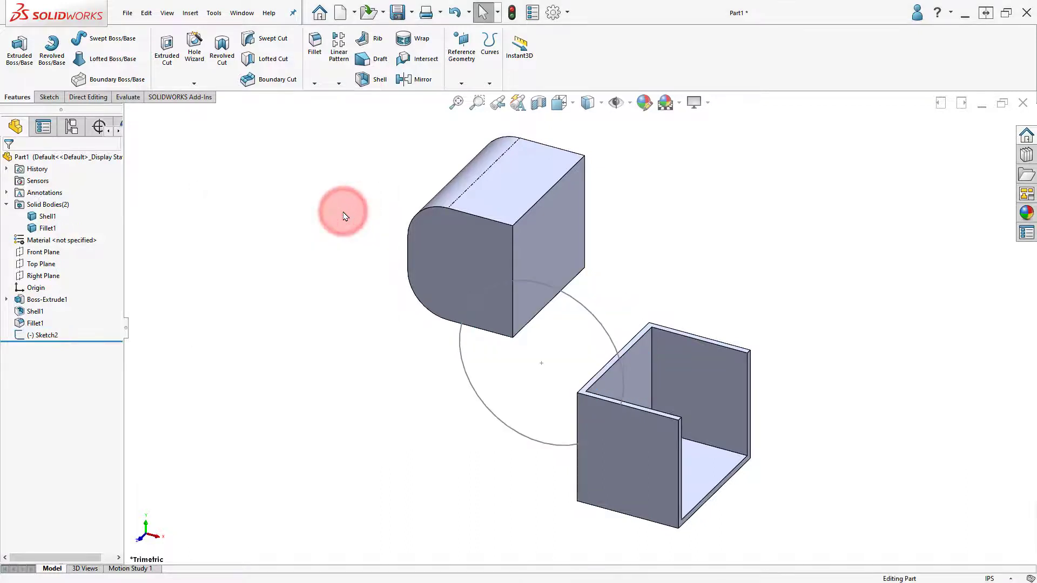
# Step: Cut Sketch2's circle Through All with Auto-select, notching both the box and the shell
pyautogui.click(461, 358)
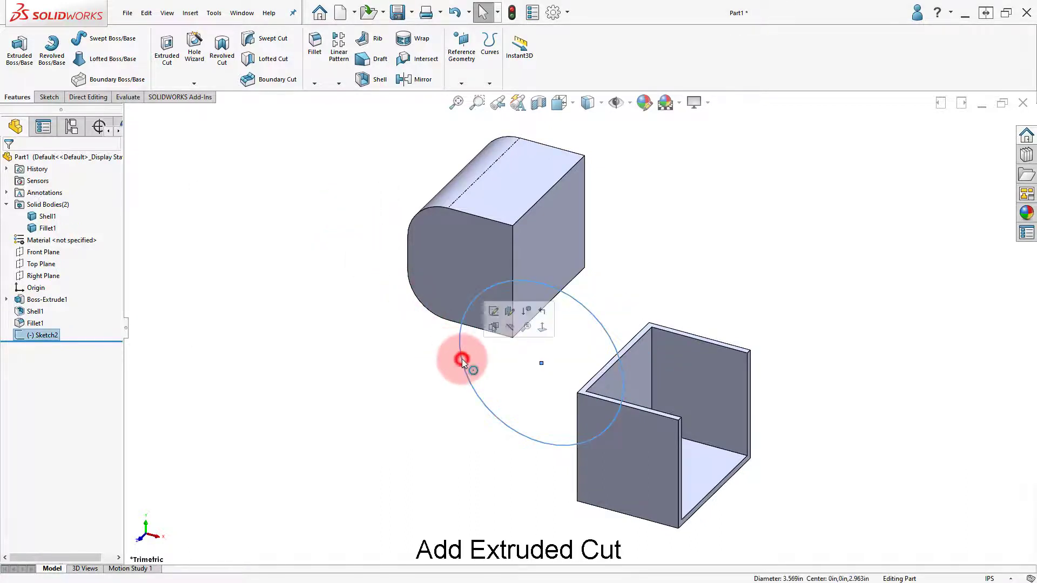
pyautogui.click(167, 54)
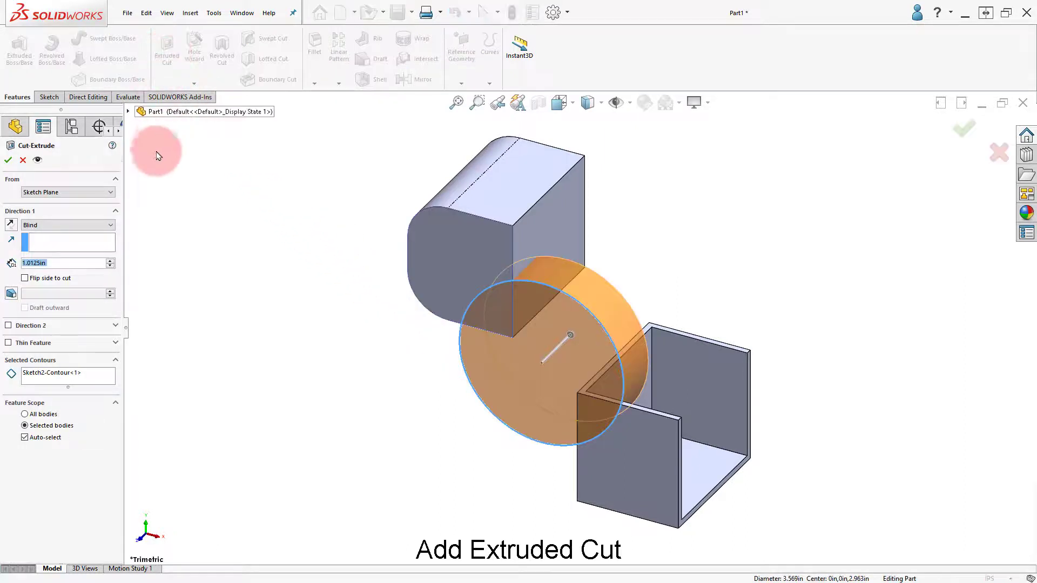
pyautogui.click(111, 225)
pyautogui.click(108, 243)
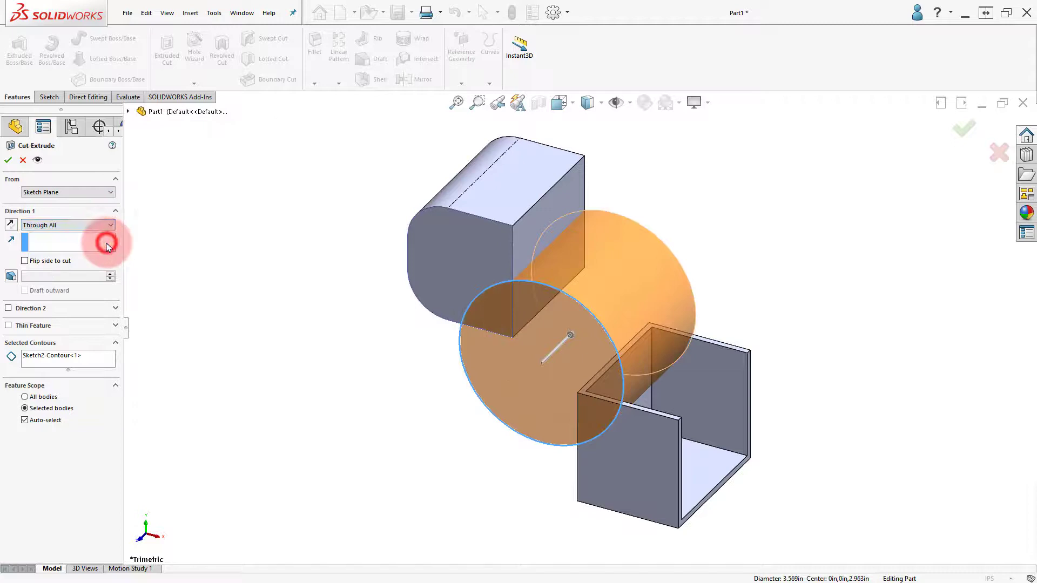
pyautogui.click(49, 427)
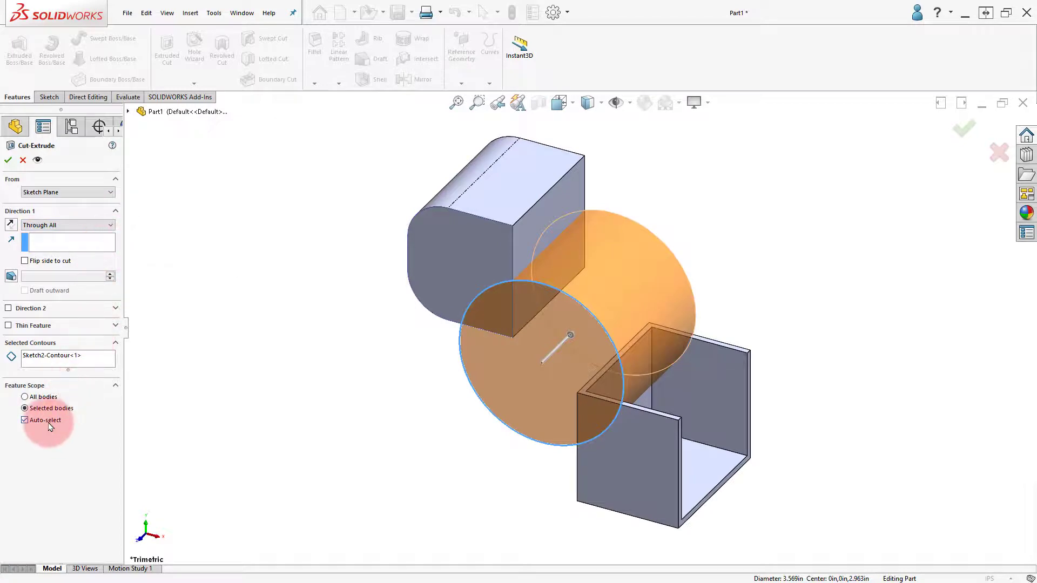
pyautogui.click(5, 233)
pyautogui.click(8, 160)
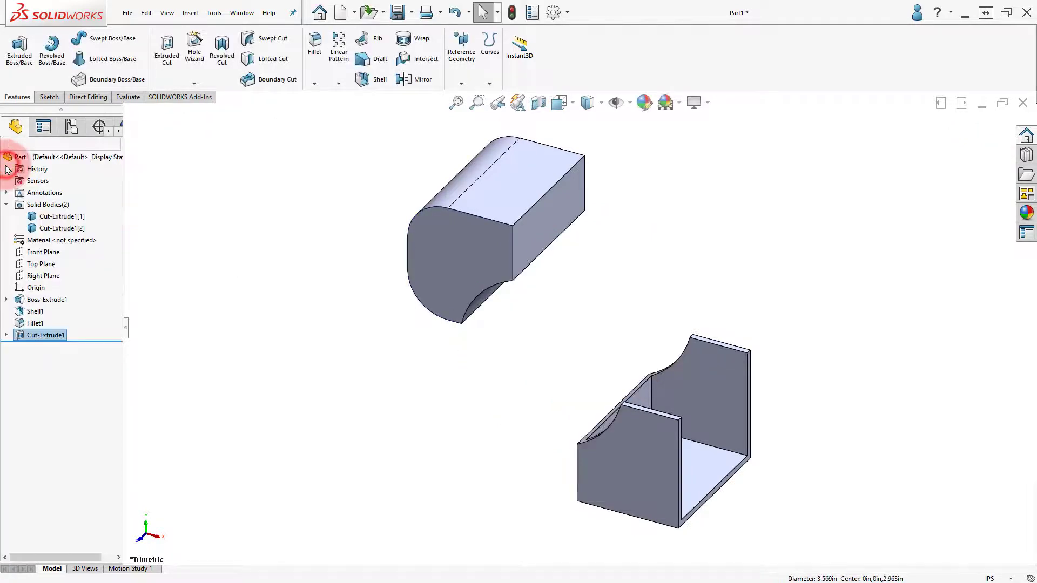
pyautogui.moveTo(356, 329); pyautogui.dragTo(403, 308, button='middle')
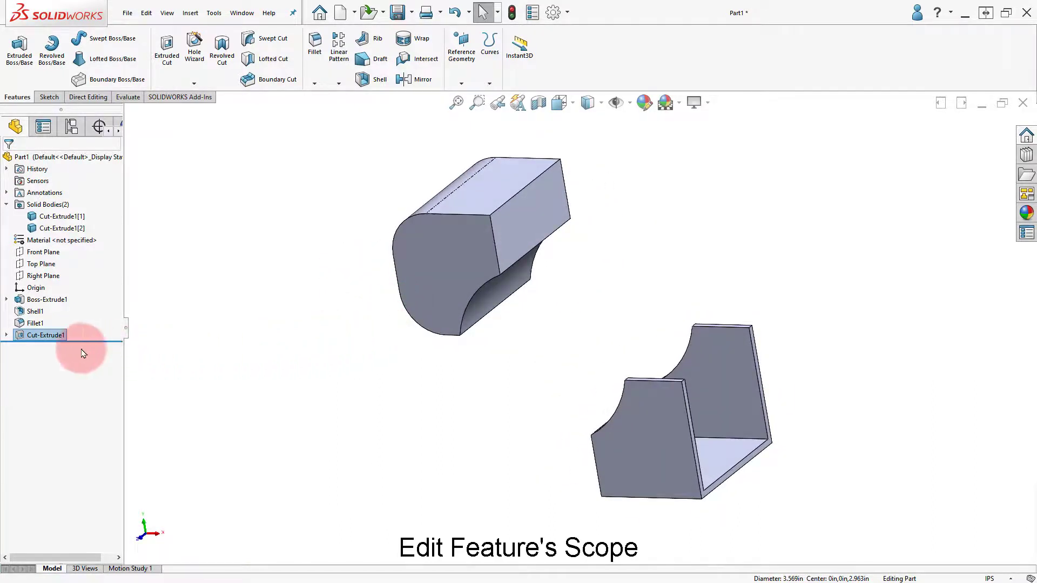
# Step: Edit Cut-Extrude1 so its feature scope excludes Shell1, cutting only the Fillet1 body
pyautogui.rightClick(34, 342)
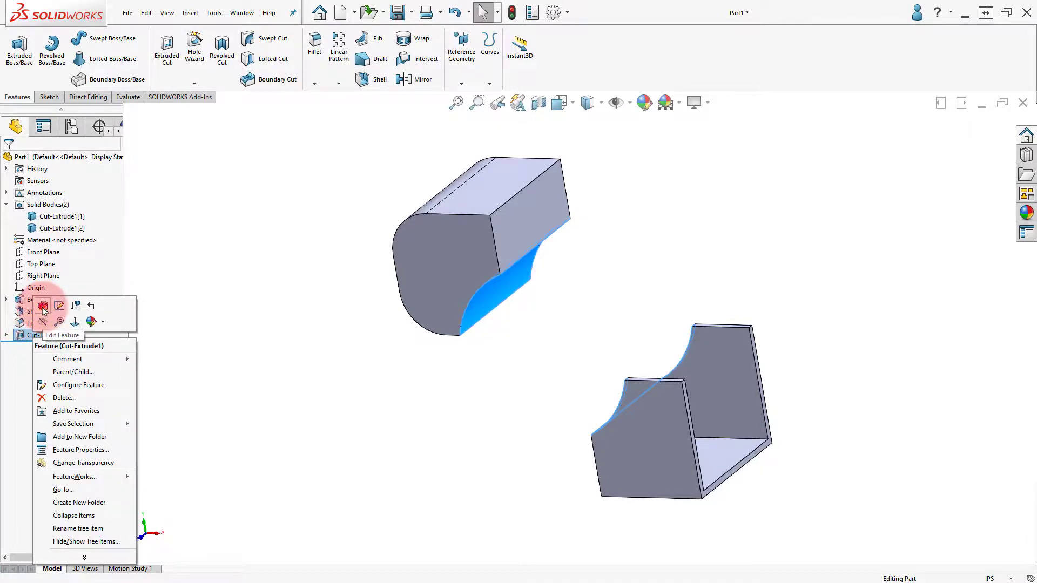
pyautogui.click(43, 308)
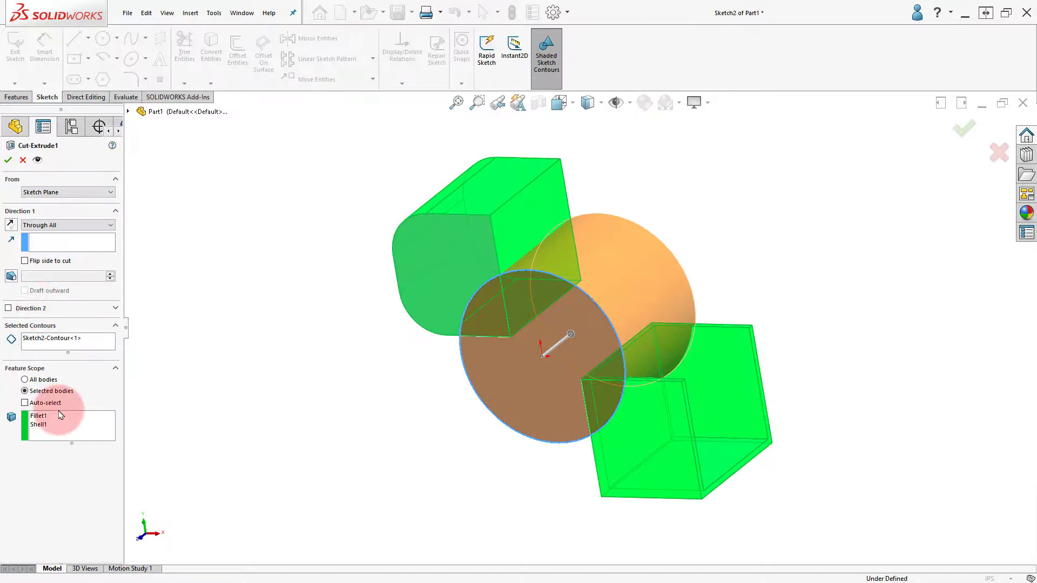
pyautogui.click(61, 421)
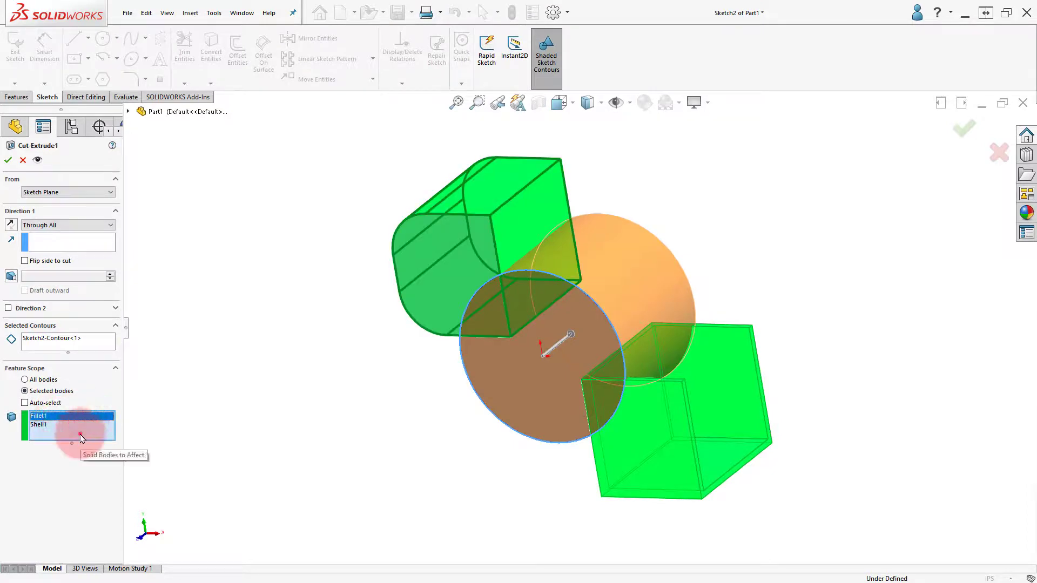
pyautogui.click(80, 433)
pyautogui.click(693, 418)
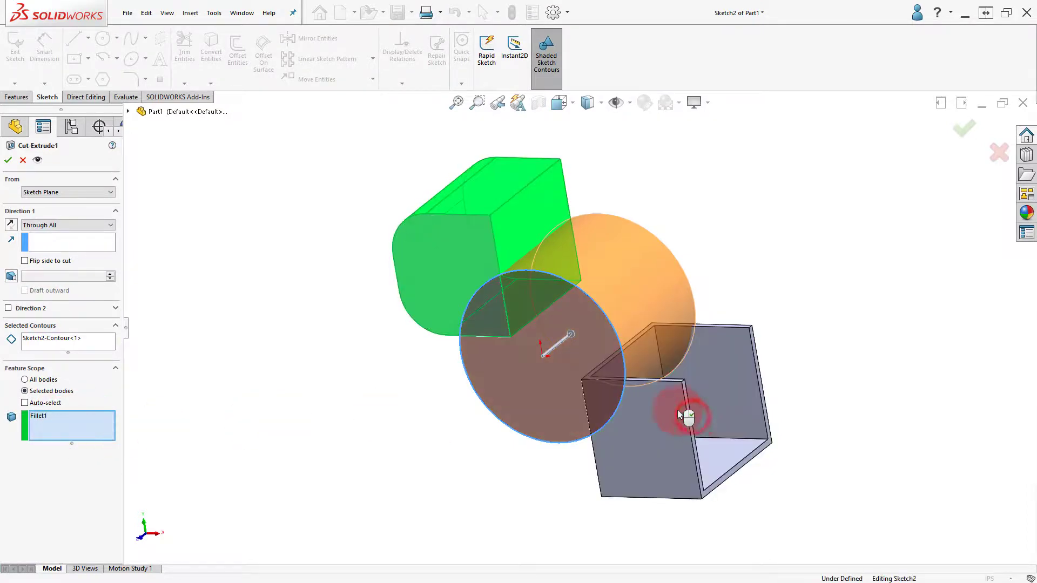
pyautogui.click(965, 129)
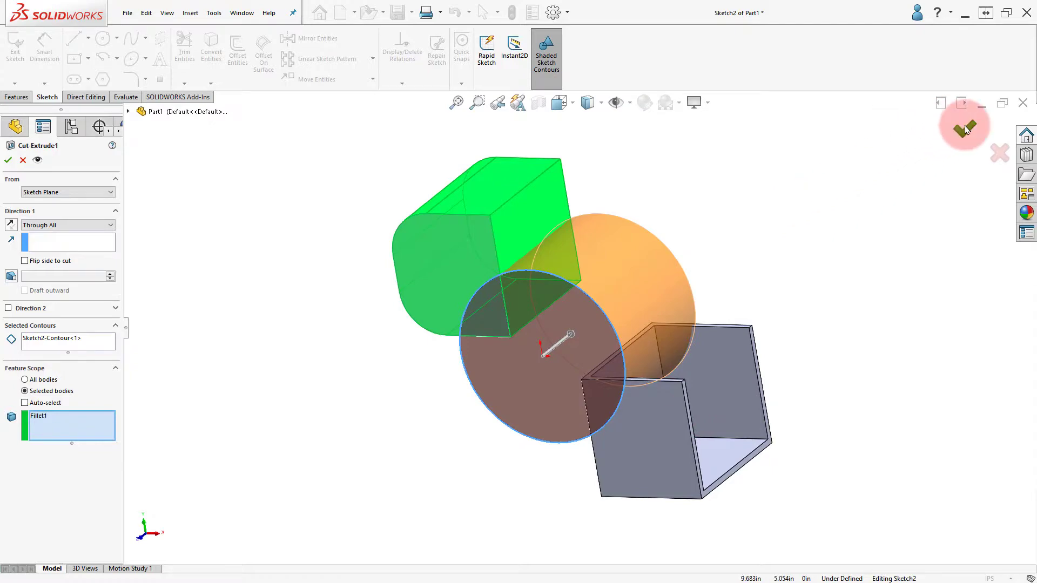